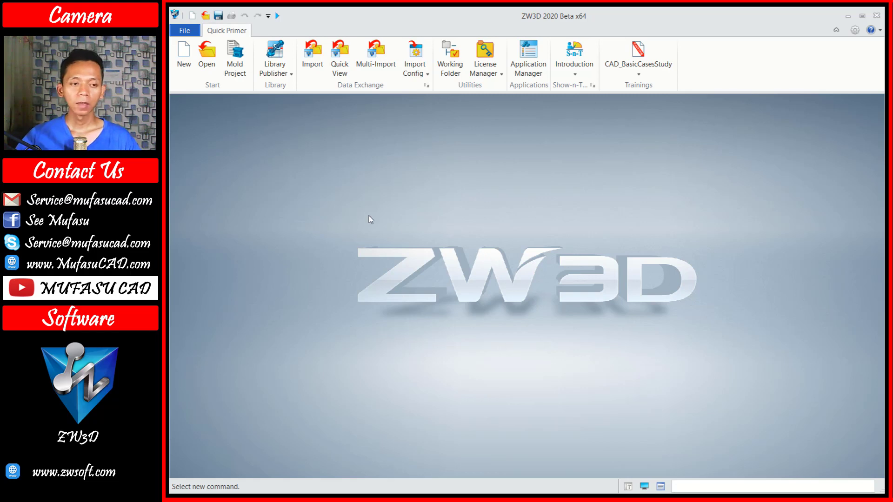
Create a new part and start a sketch on the XY plane.
click(182, 77)
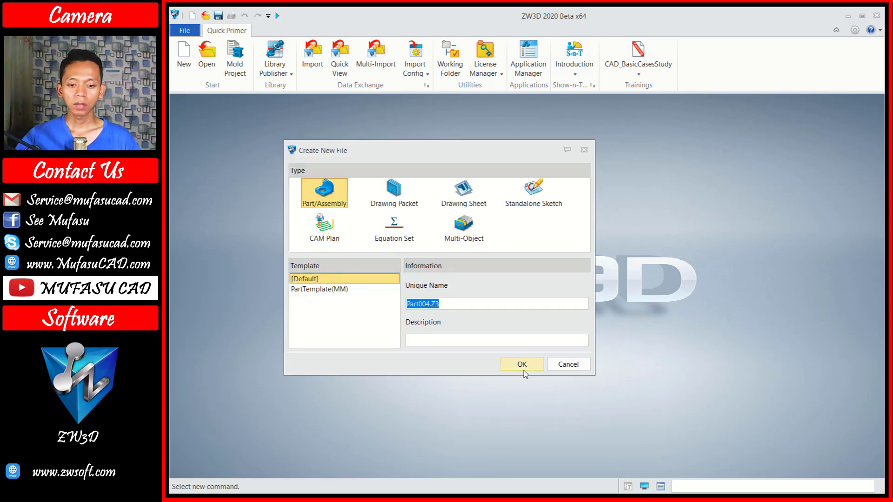
click(523, 367)
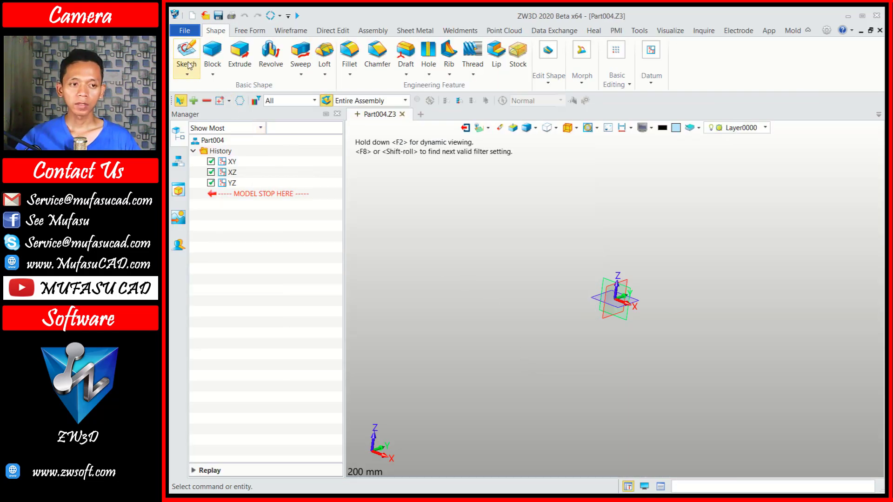
click(186, 49)
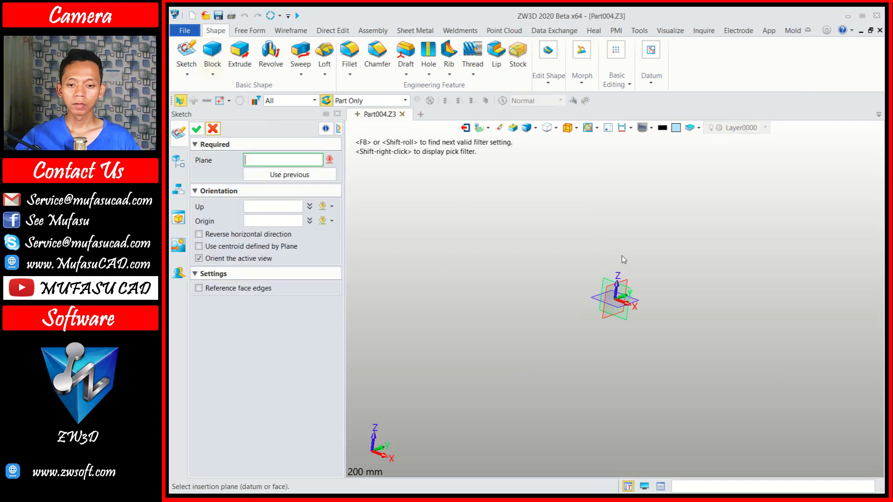
click(600, 300)
middle_click(484, 229)
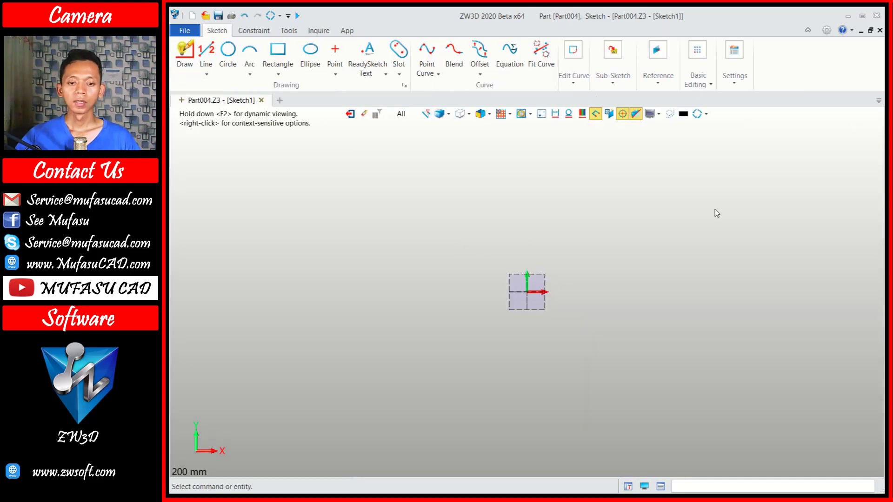
Draw a tall rectangular strip in the sketch.
click(277, 49)
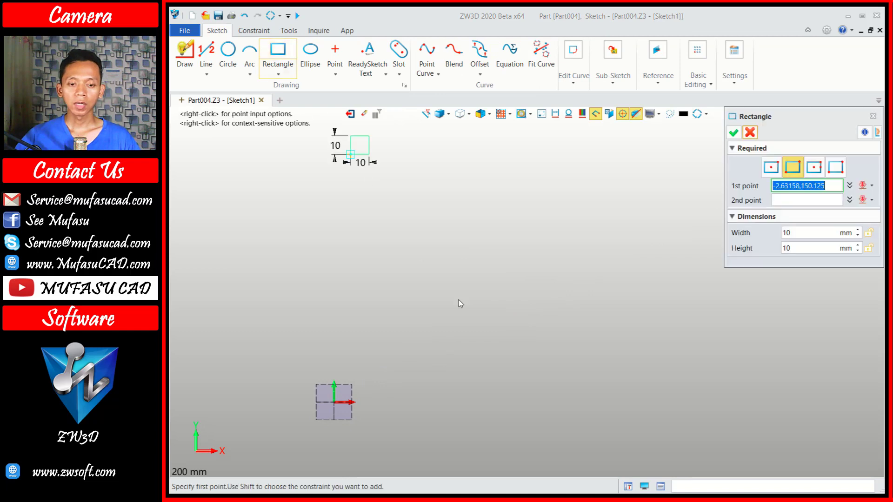
click(509, 417)
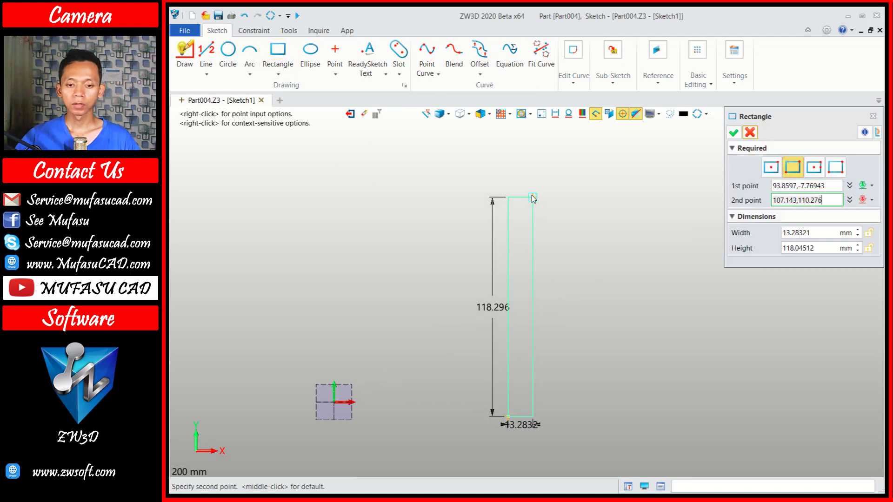
click(530, 188)
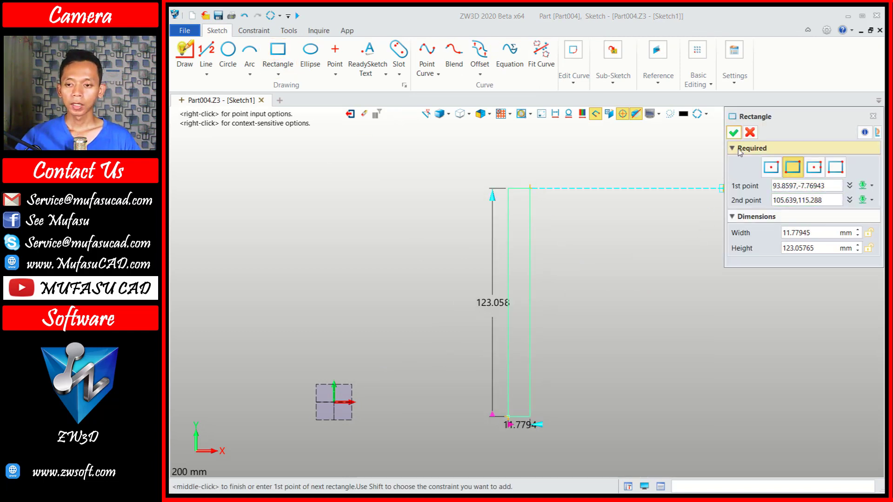
click(734, 133)
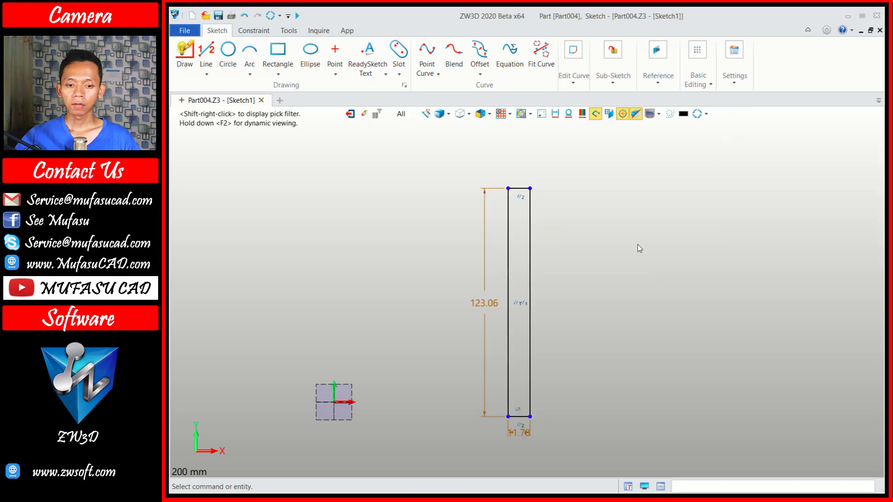
Dimension the strip to 1200 mm long and 145 mm wide.
click(478, 308)
middle_click(478, 306)
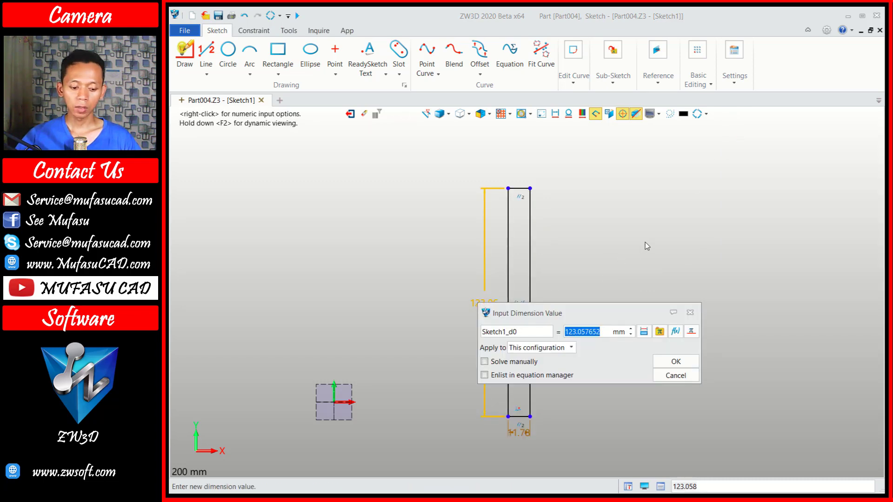
text(1200)
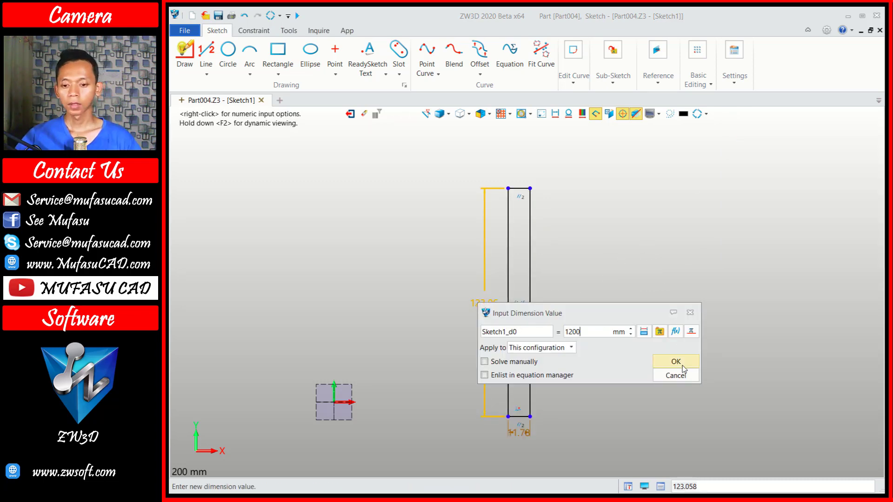
click(675, 362)
click(523, 434)
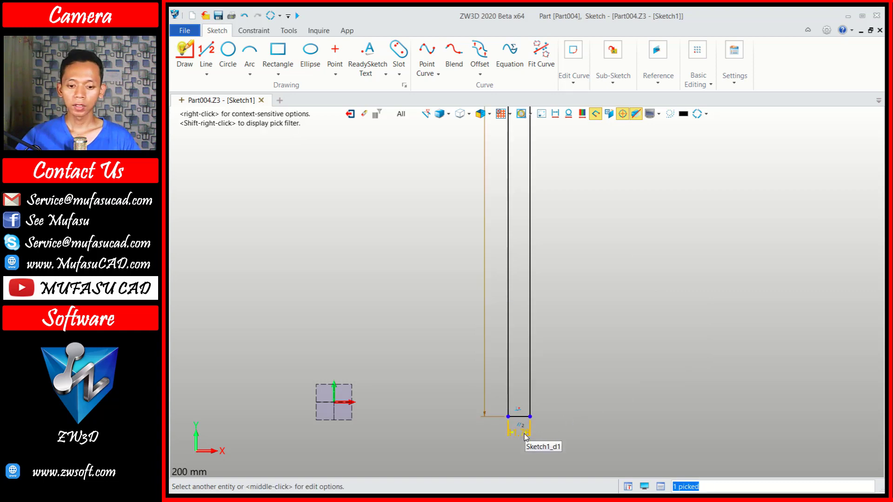
middle_click(523, 435)
text(145)
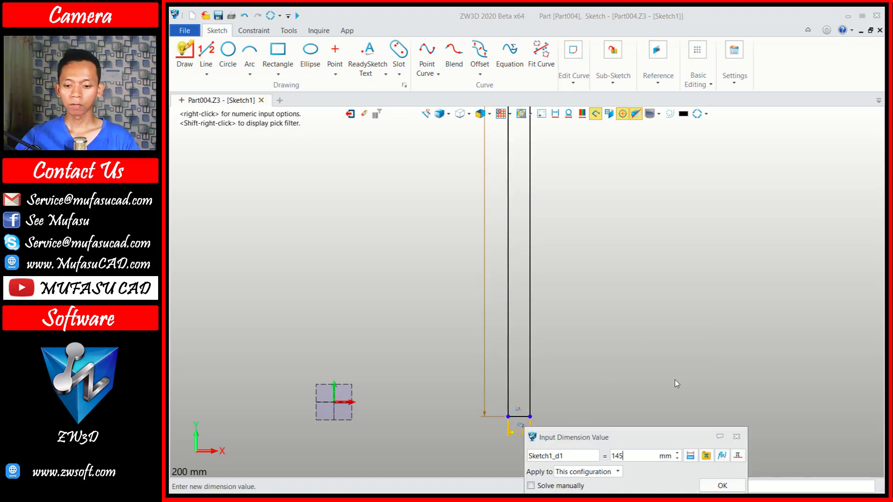
click(723, 485)
text(45)
key(Return)
scroll(622, 349, down, 3)
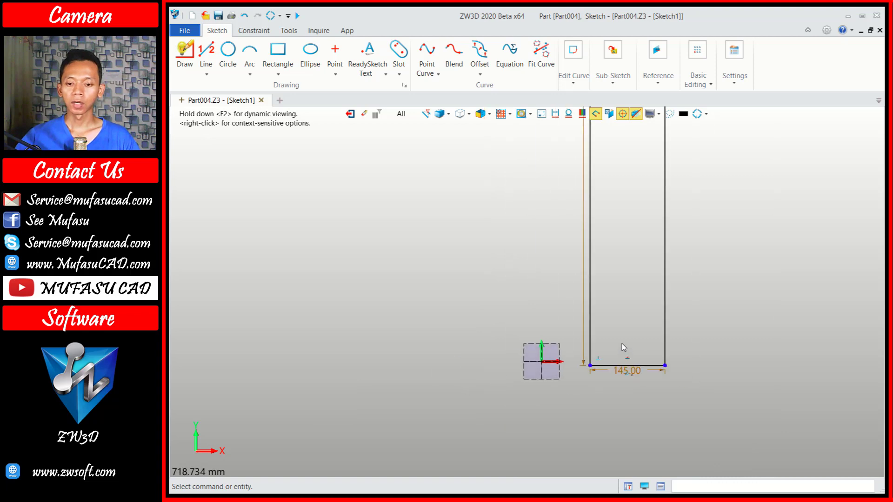
scroll(621, 346, down, 2)
Draw blocks at both ends of the strip and a separate rectangle beside it.
scroll(626, 351, down, 2)
mouse_move(685, 244)
middle_down()
mouse_move(545, 303)
mouse_move(558, 277)
middle_up()
scroll(526, 292, up, 2)
click(278, 52)
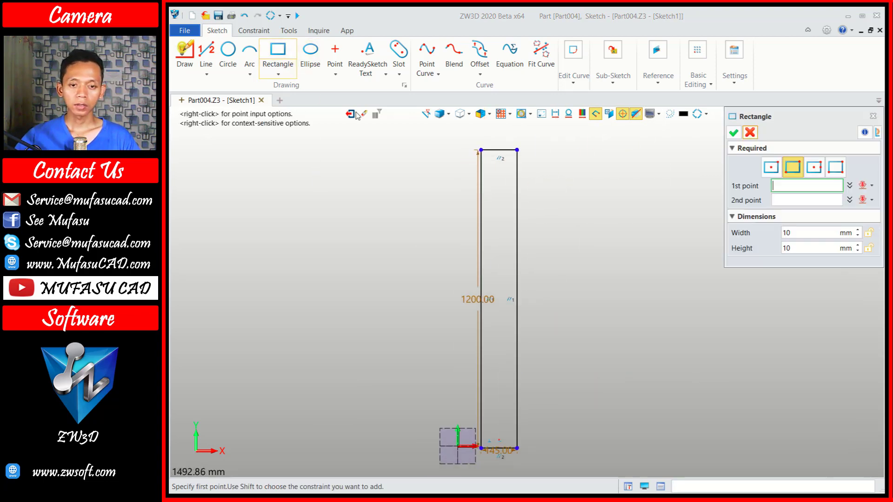
click(517, 181)
click(482, 447)
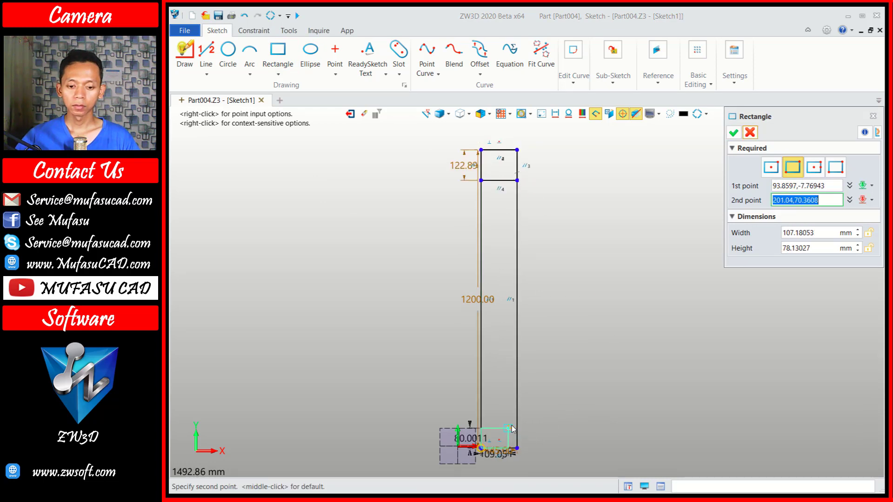
text(145)
click(517, 413)
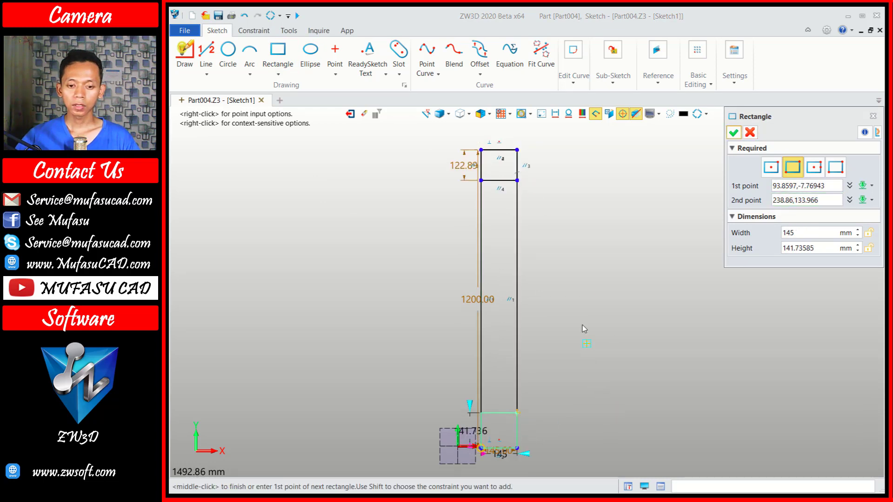
click(564, 261)
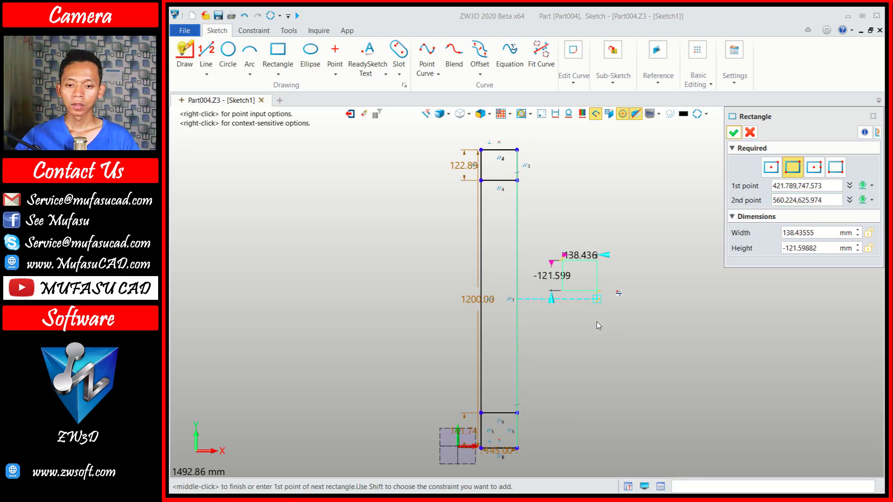
middle_click(651, 262)
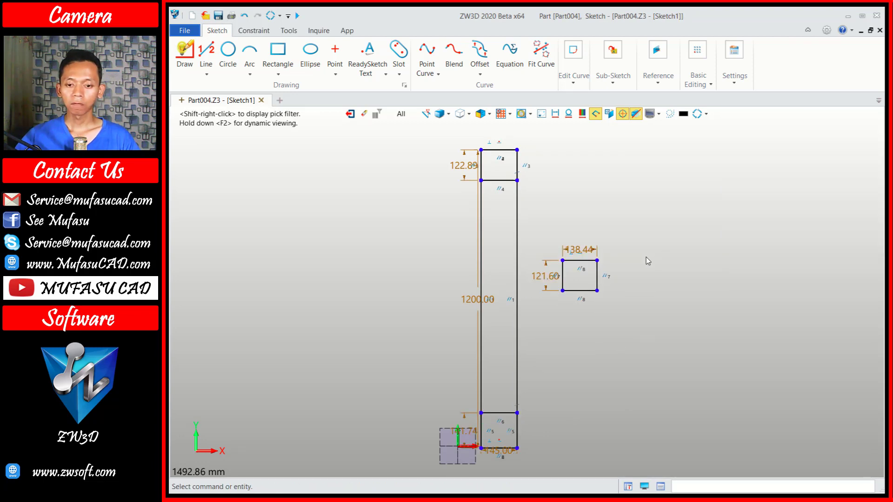
Set the top and bottom end blocks to 145 mm each.
double_click(459, 167)
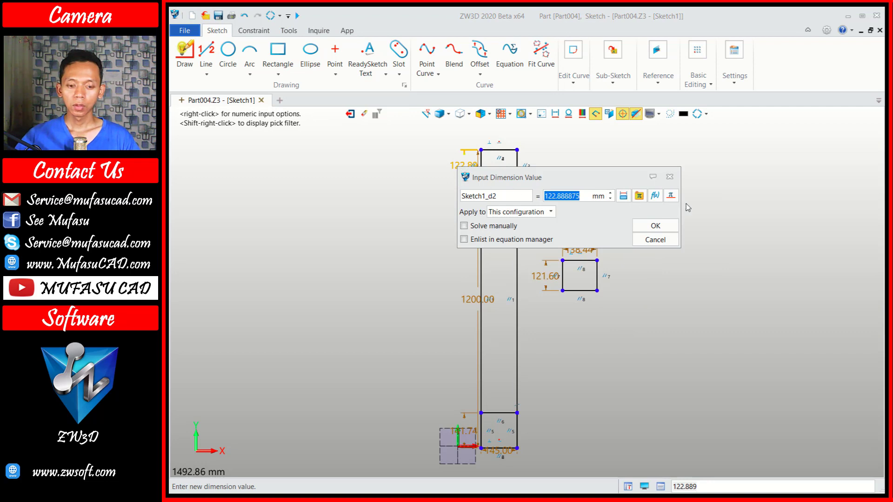
text(145)
click(665, 227)
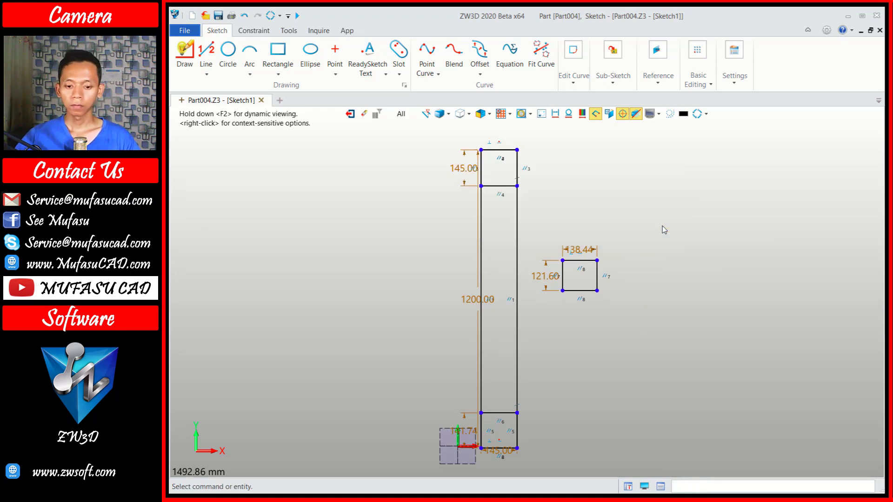
double_click(463, 425)
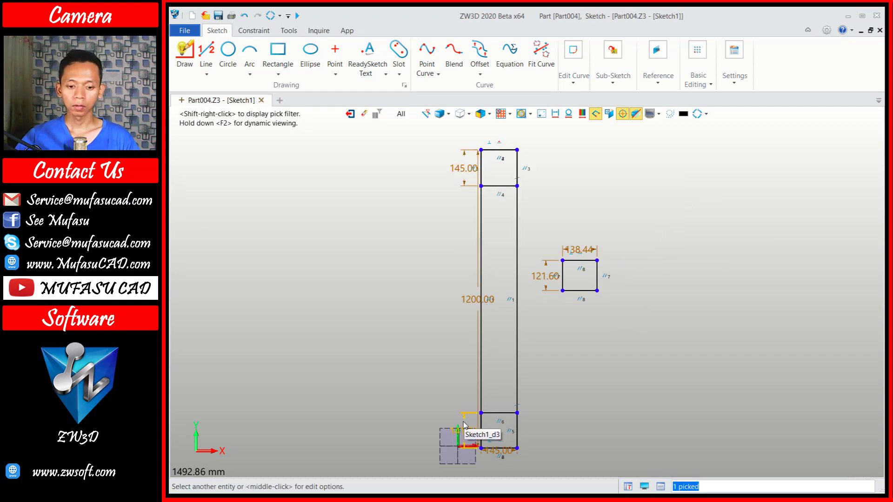
text(145)
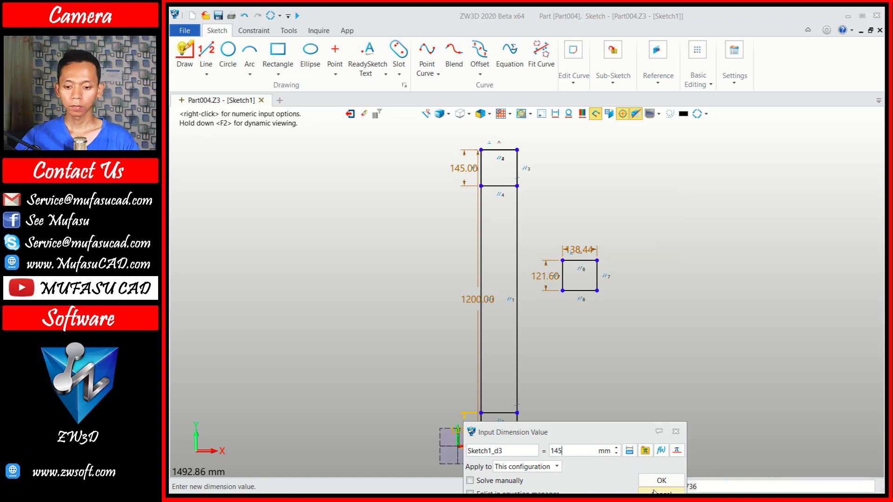
click(661, 481)
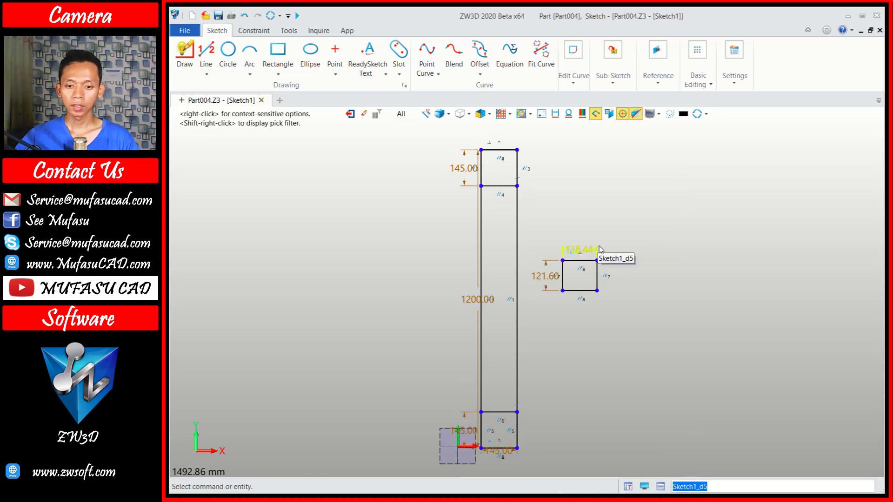
Make the separate rectangle a 145 × 145 mm square.
double_click(594, 252)
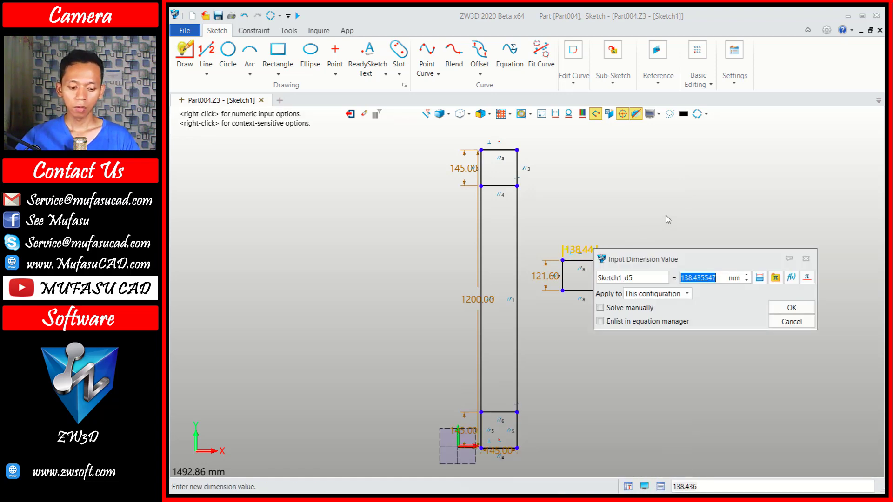
text(145)
click(782, 307)
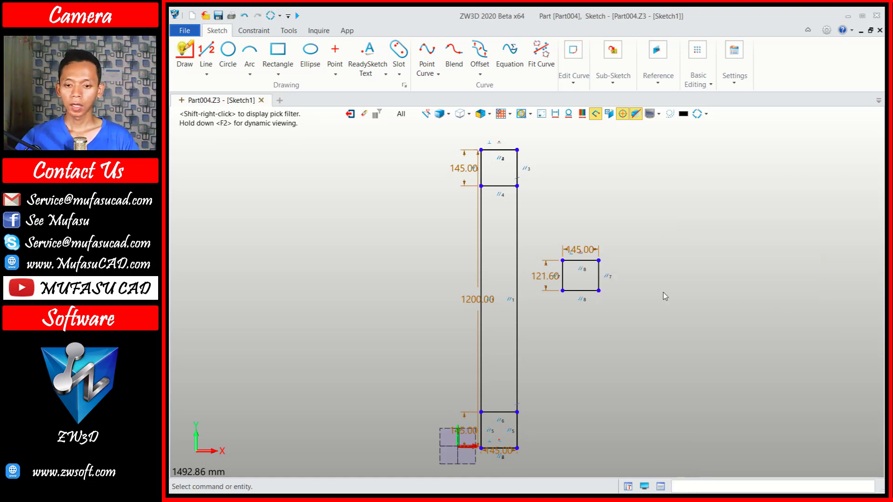
double_click(538, 279)
text(145)
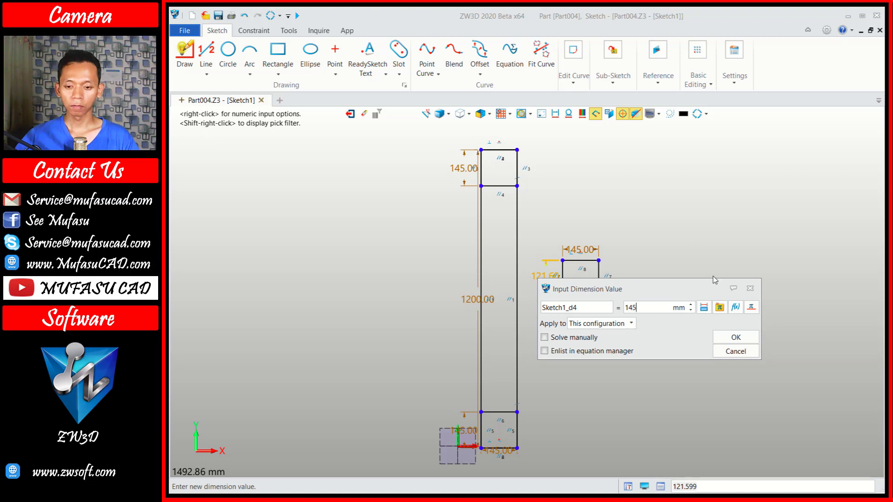
click(736, 338)
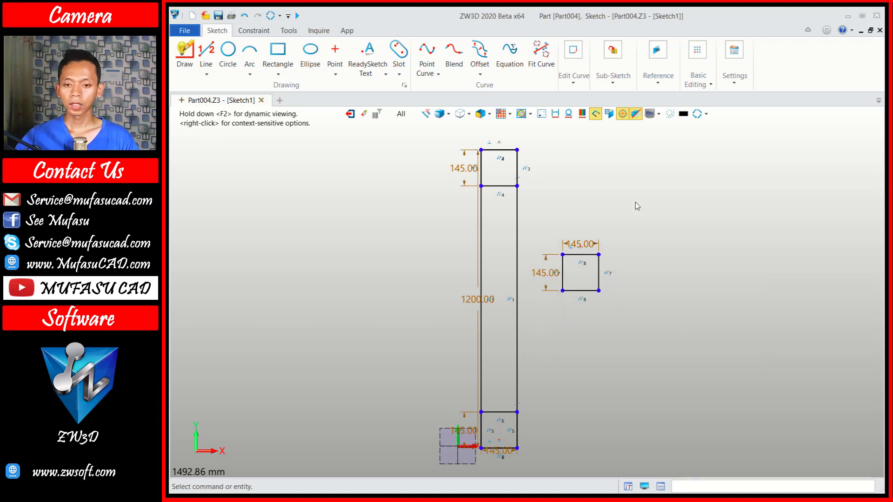
click(688, 79)
Move the loose square by its bottom-edge midpoint to the middle of the strip.
click(732, 72)
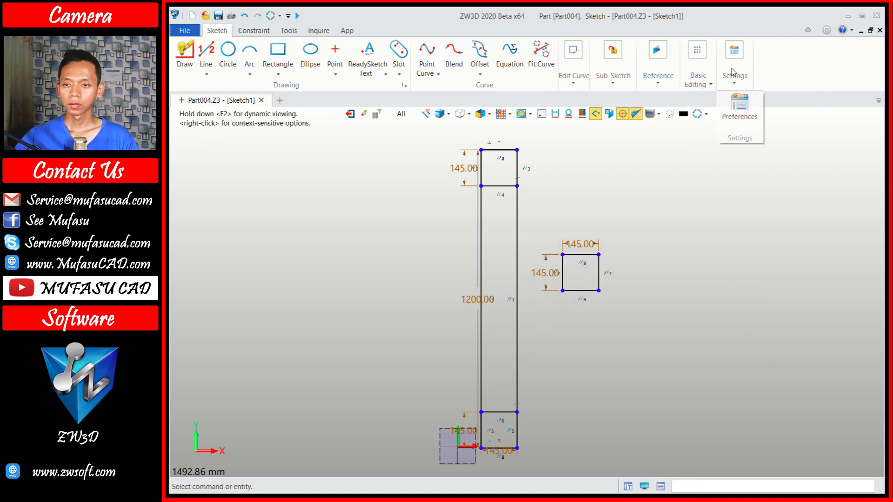
click(691, 78)
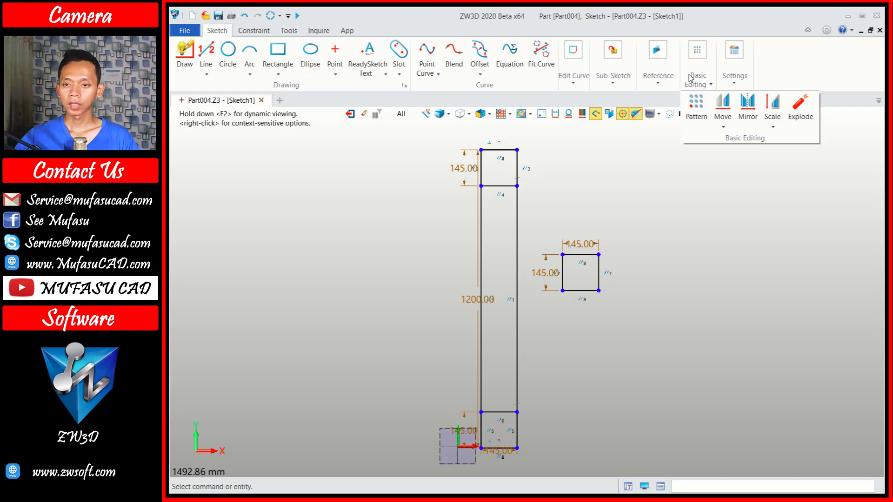
click(722, 110)
drag(637, 228, 553, 325)
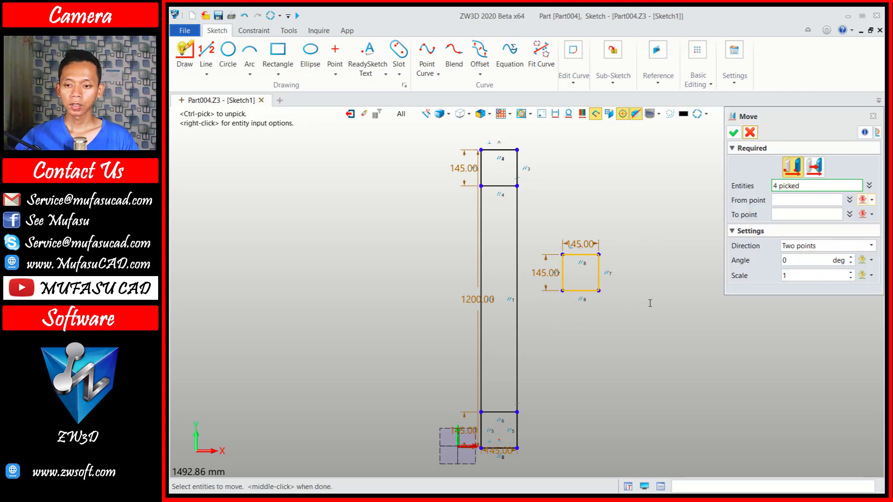
click(872, 200)
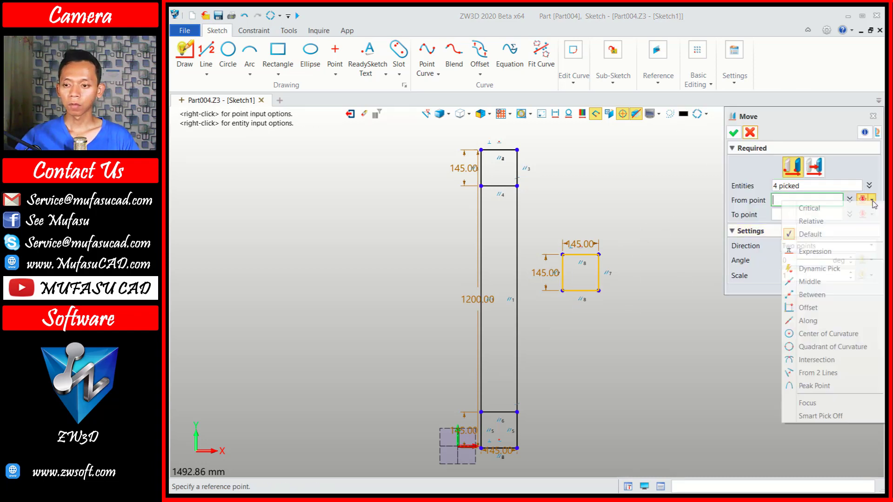
click(810, 281)
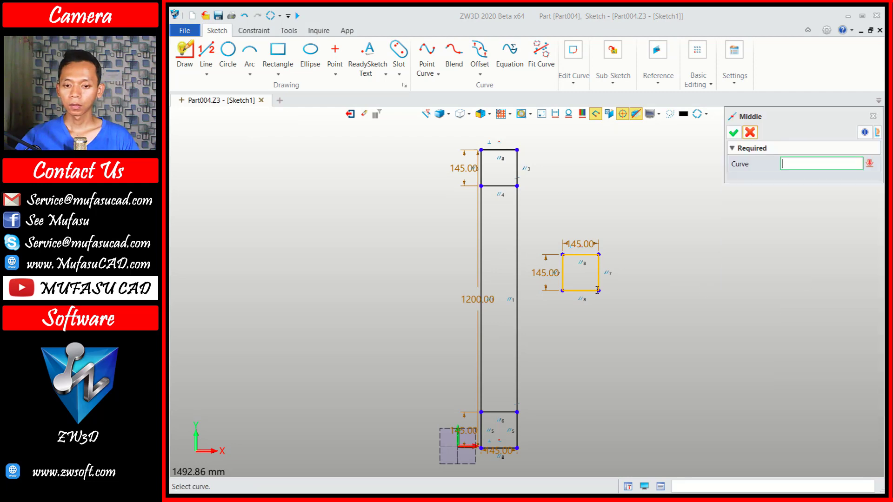
click(597, 291)
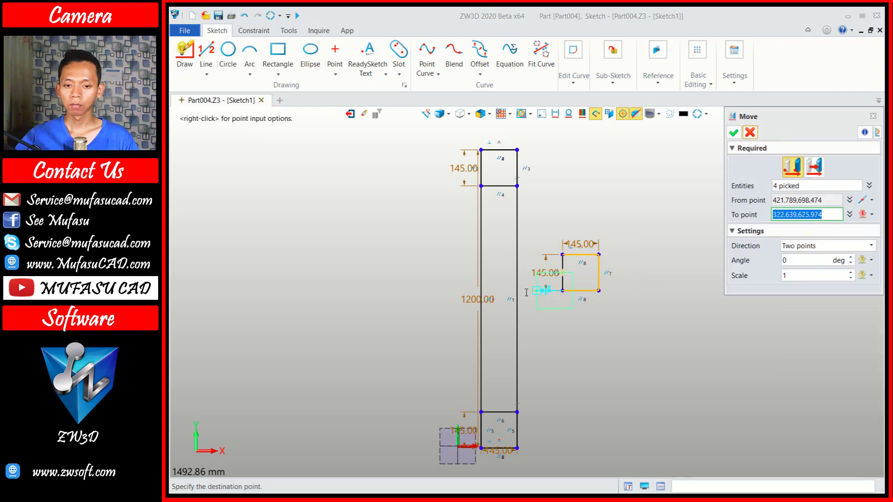
click(481, 300)
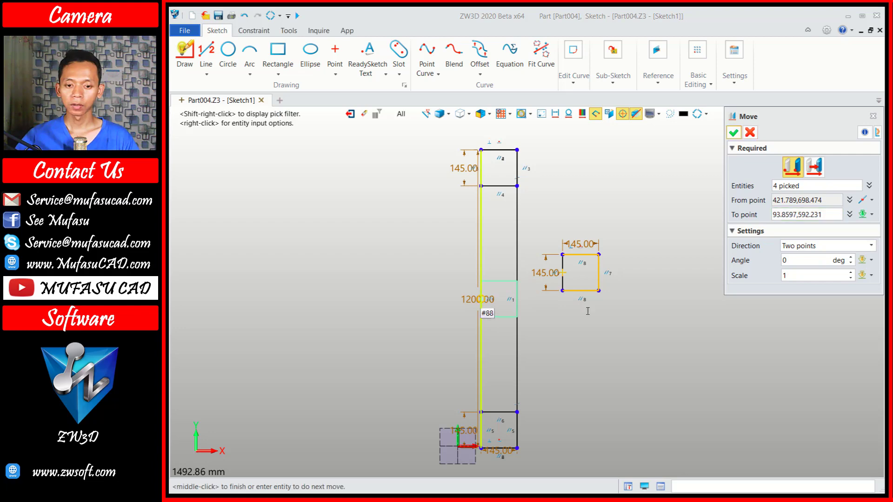
click(733, 133)
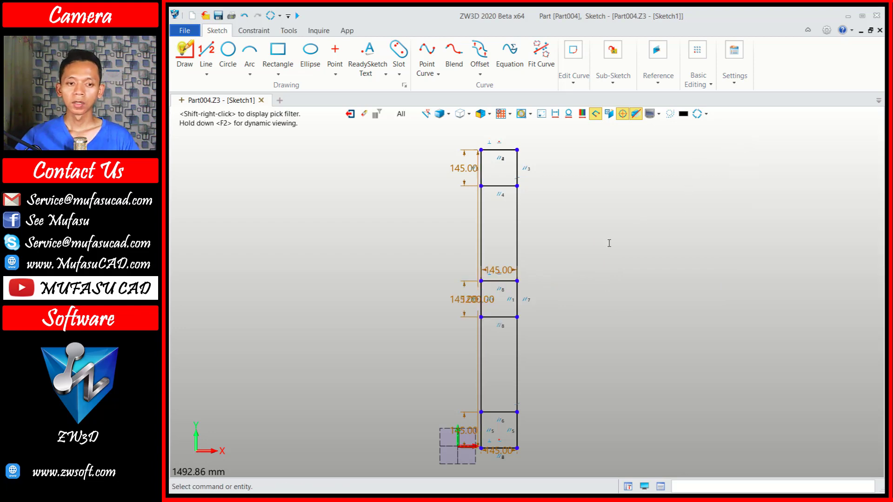
Exit the sketch and begin an extrusion.
click(351, 115)
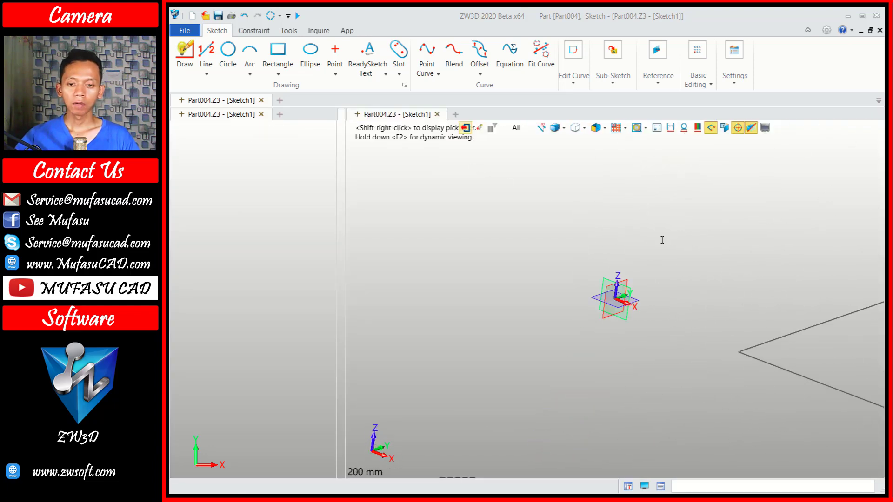
middle_drag(769, 234, 528, 286)
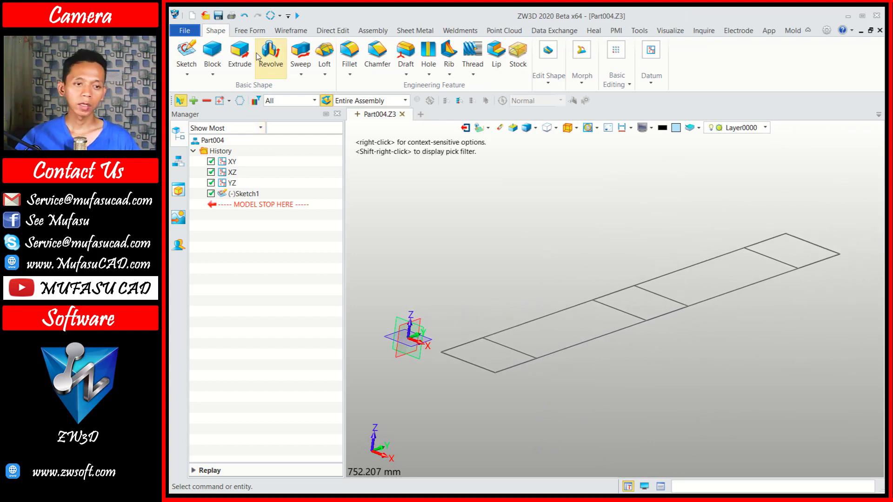
click(240, 52)
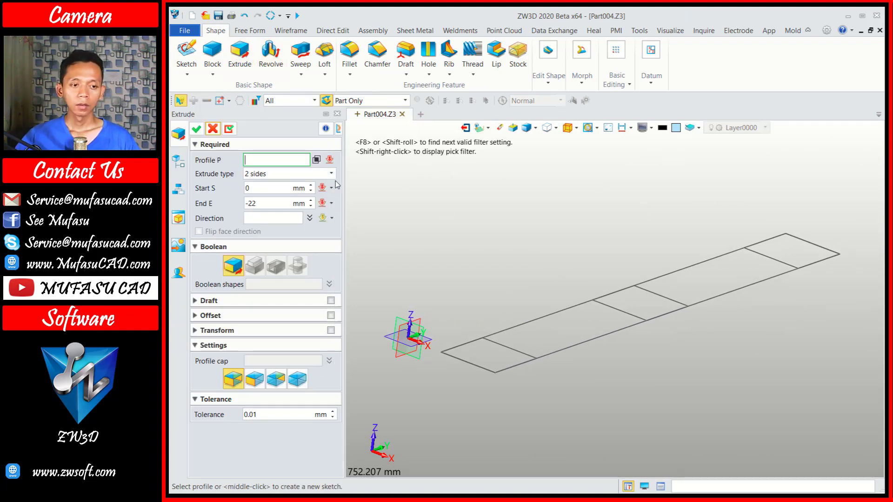
Extrude the two end squares and middle square of Sketch1 80 mm into blocks.
click(514, 325)
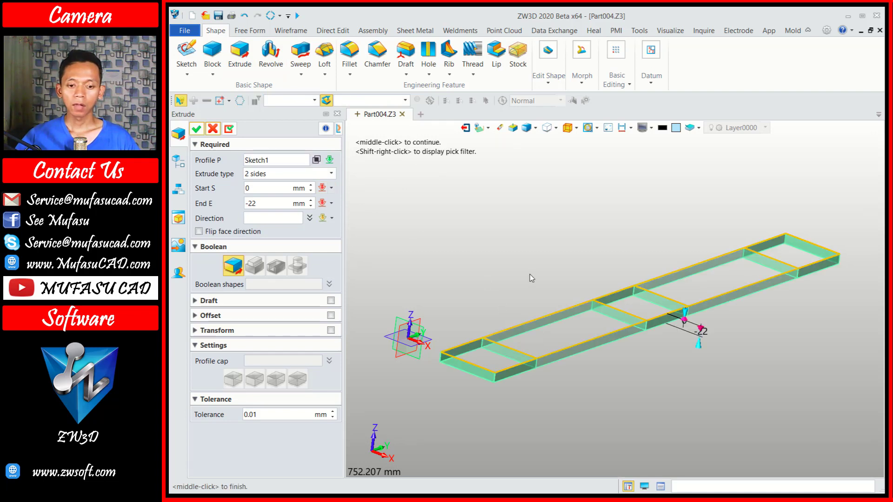
click(317, 160)
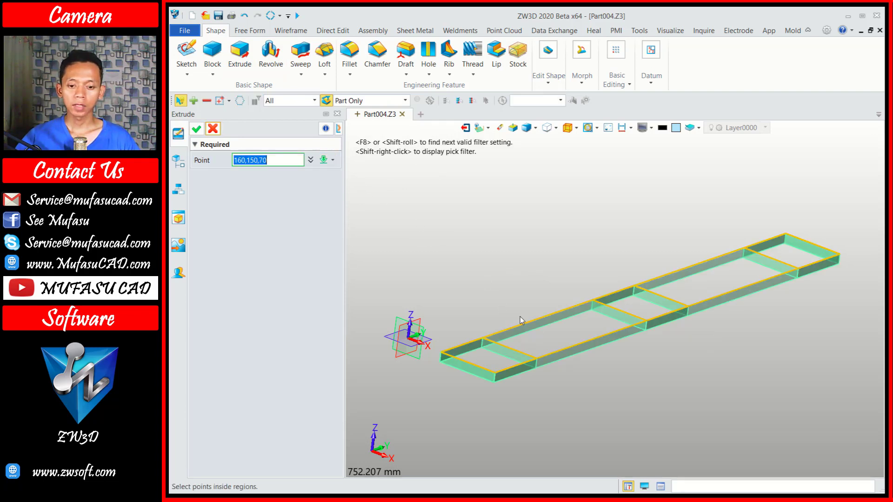
click(493, 363)
click(640, 314)
click(792, 245)
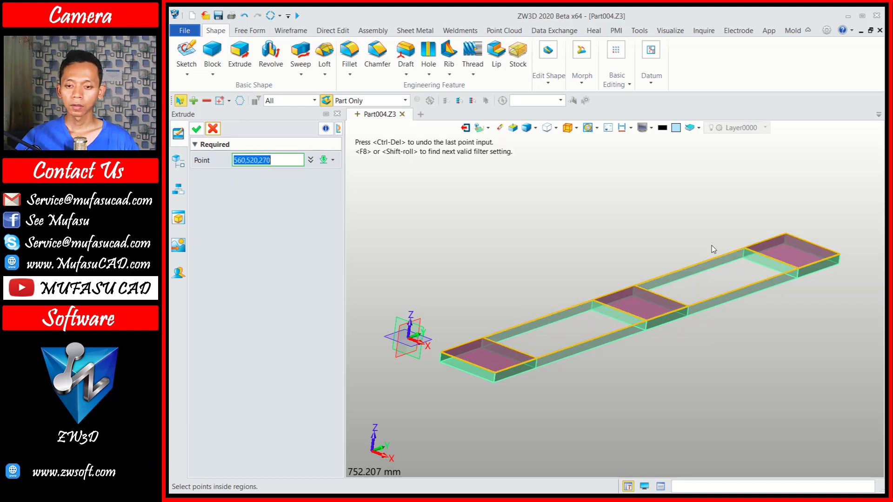
click(196, 129)
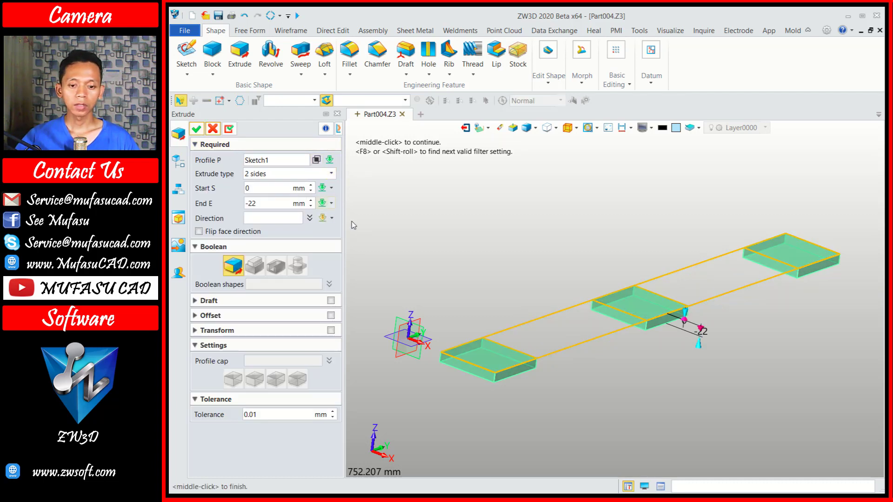
click(249, 203)
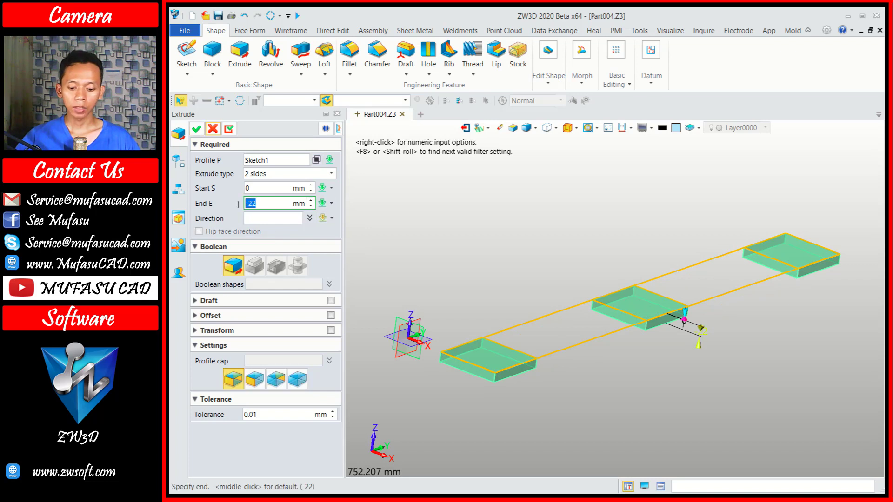
text(80)
key(Return)
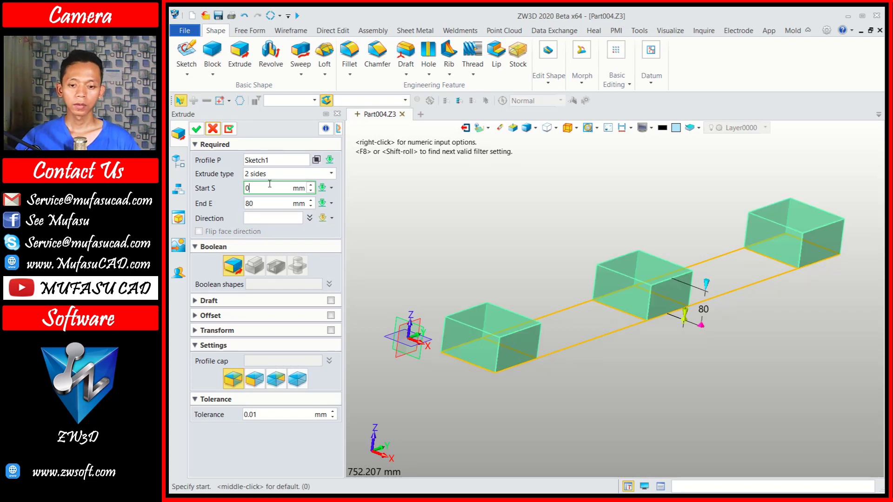
click(196, 129)
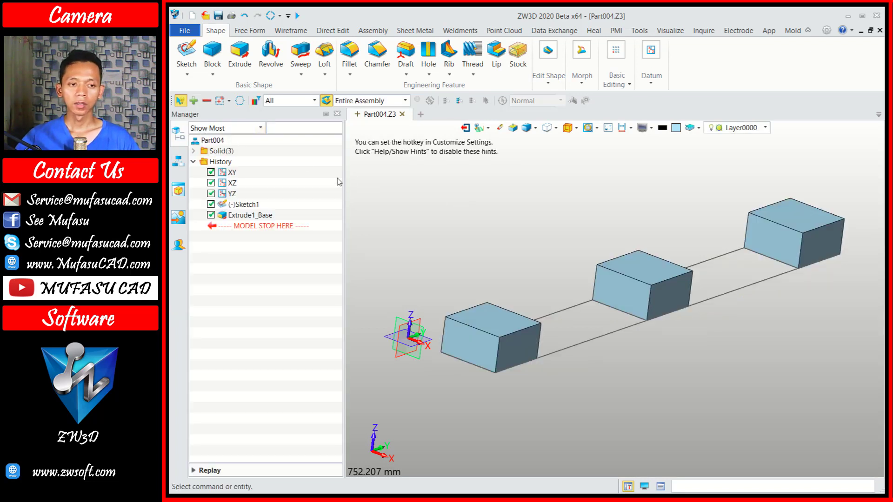
Extrude all five Sketch1 regions -22 mm downward as a base slab.
click(240, 51)
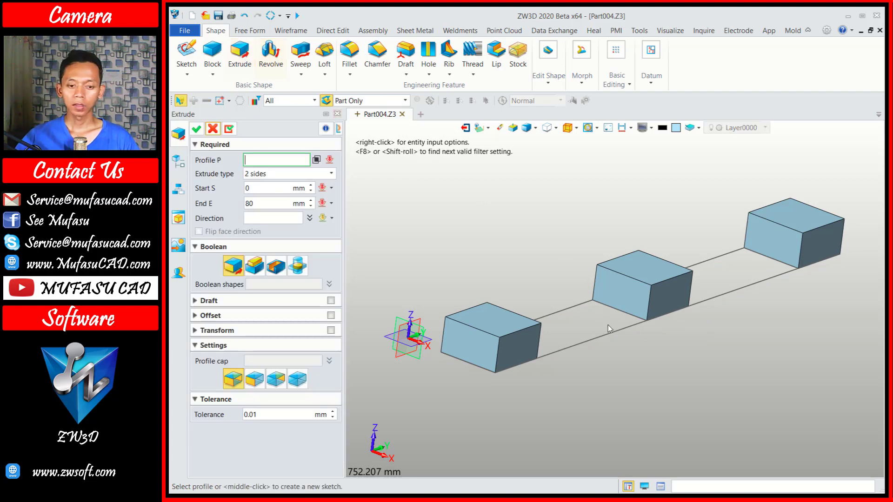
click(611, 339)
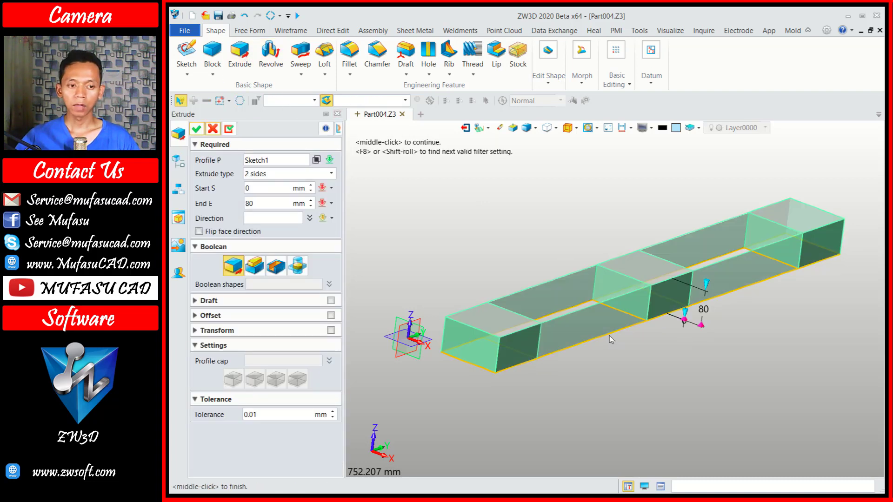
click(316, 160)
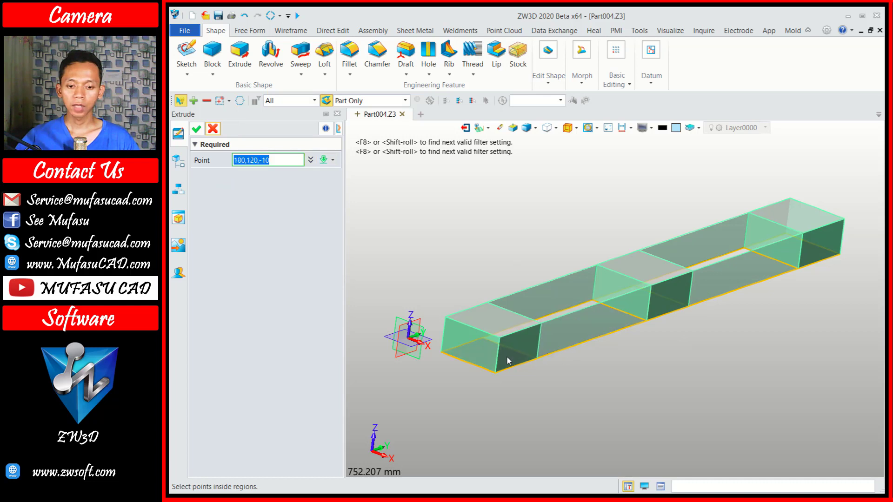
click(573, 329)
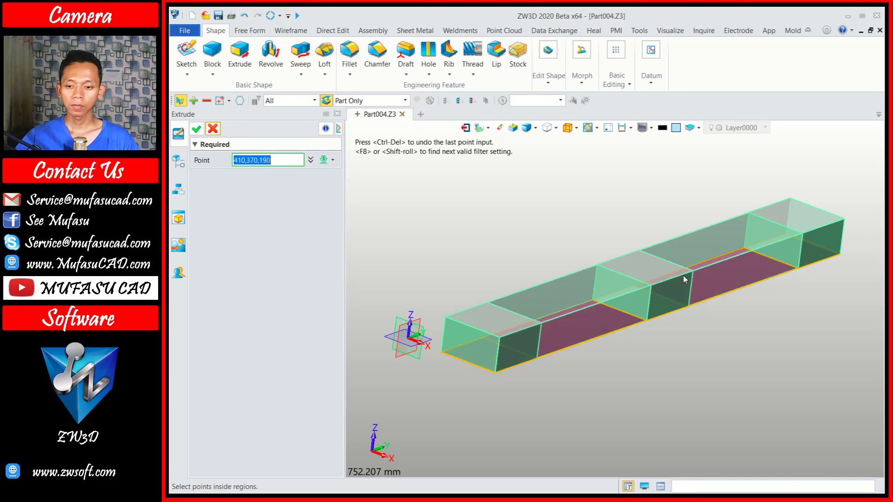
click(804, 245)
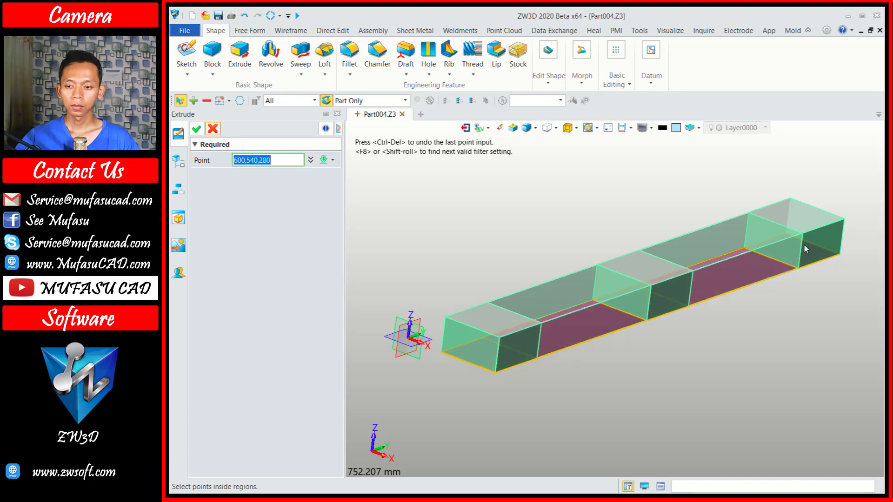
click(196, 129)
double_click(270, 200)
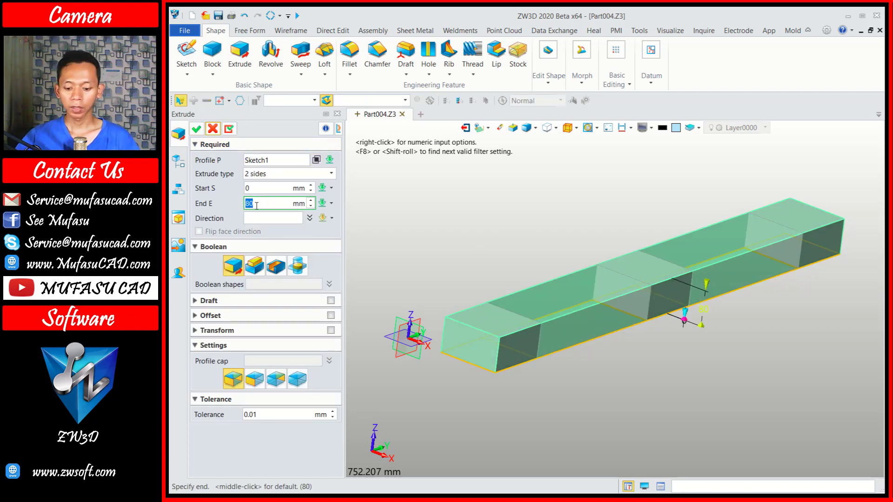
text(-22)
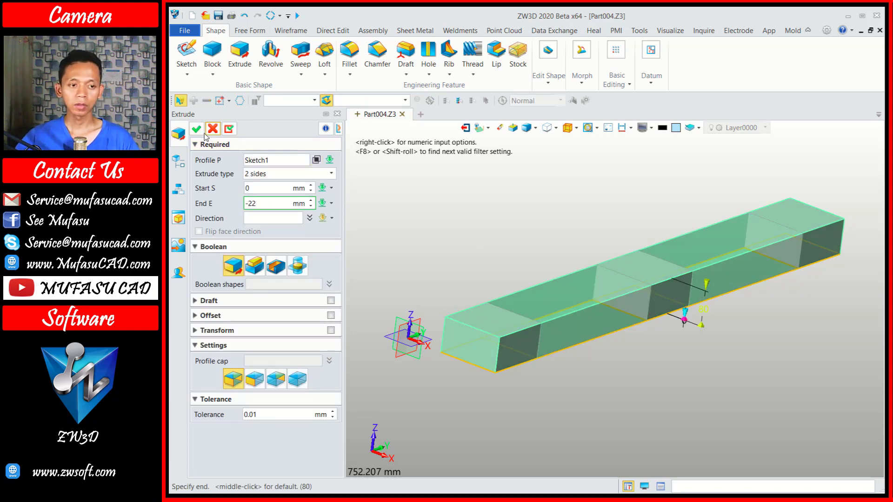
click(196, 128)
scroll(714, 328, down, 1)
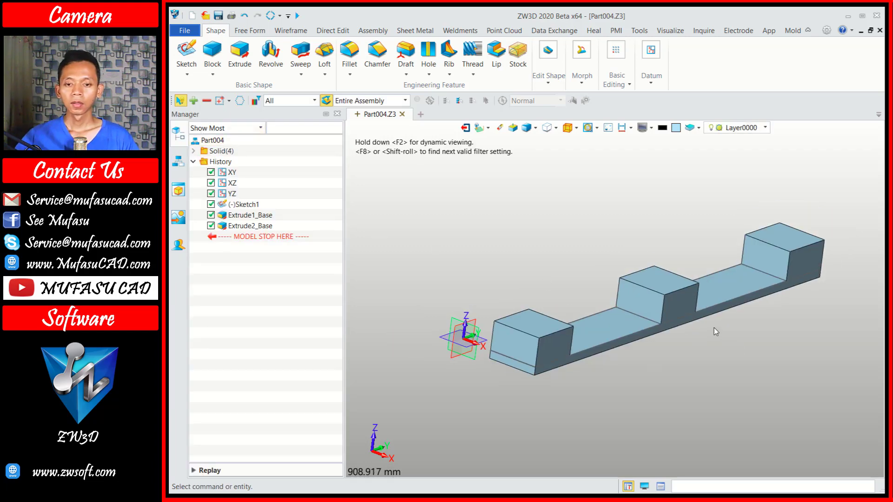
Copy the 22 mm base slab from its corner onto the blocks' top, closing the beam.
click(622, 85)
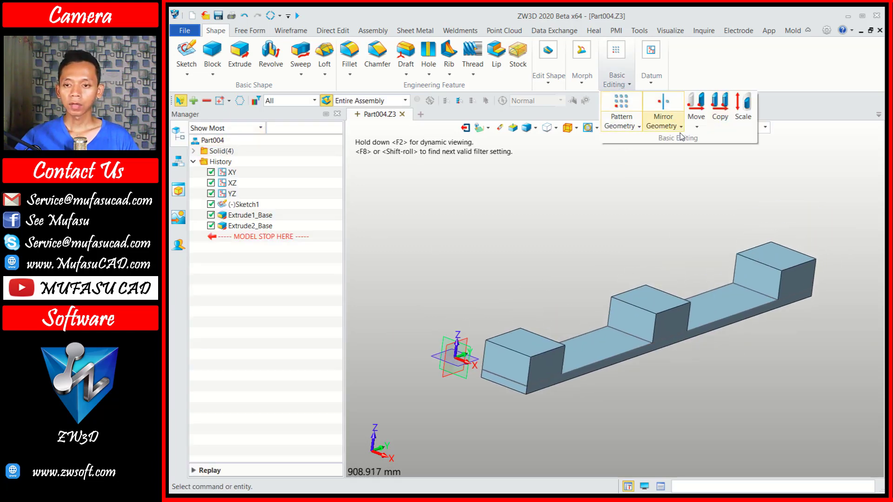
click(718, 107)
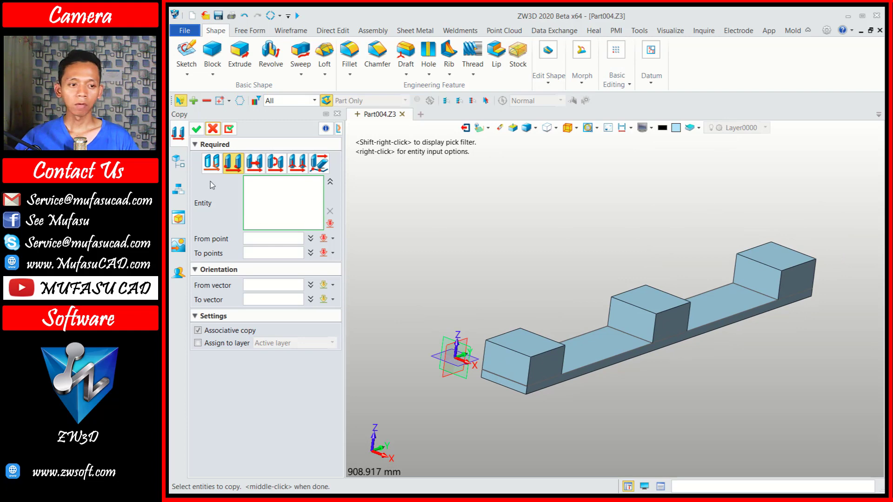
click(182, 165)
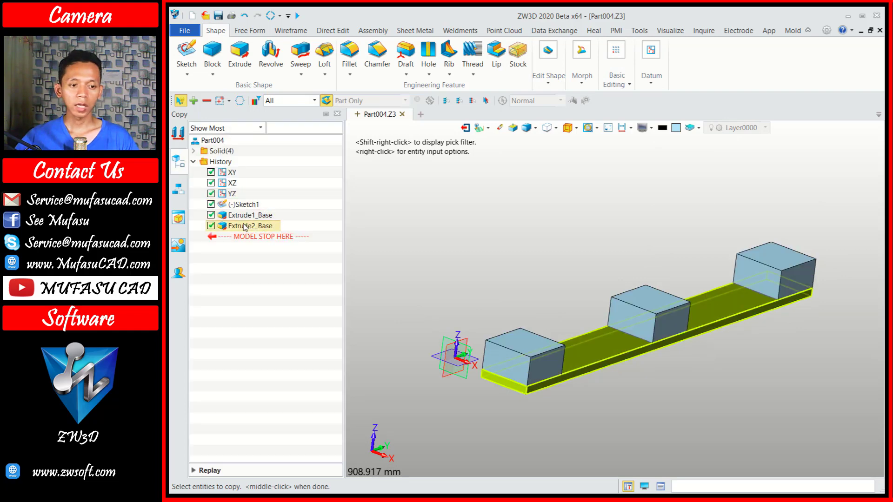
click(259, 228)
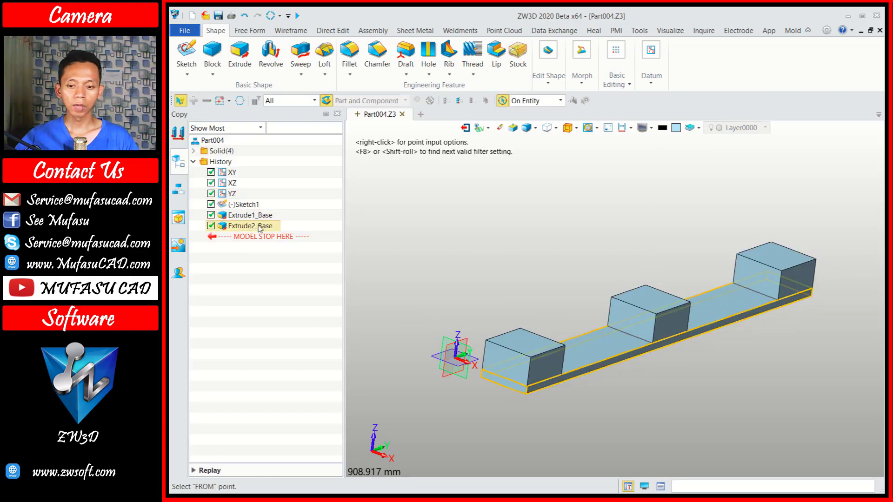
click(181, 133)
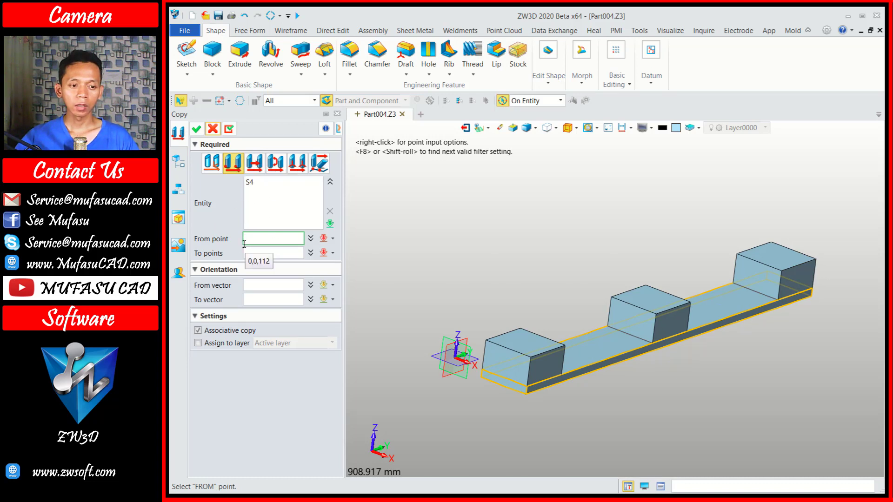
click(524, 412)
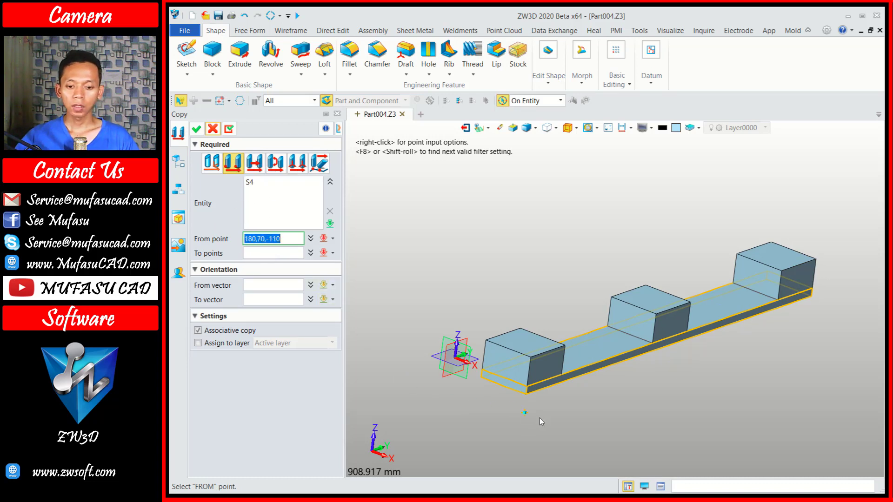
click(526, 395)
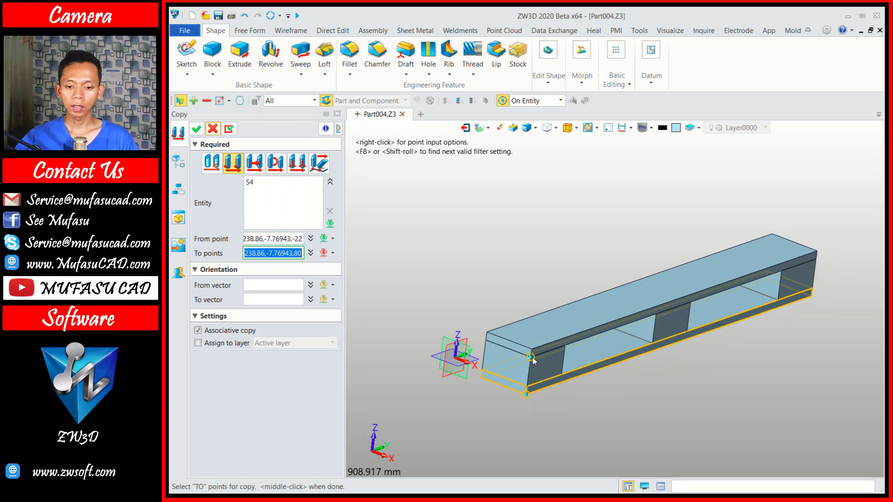
click(613, 412)
scroll(613, 412, down, 2)
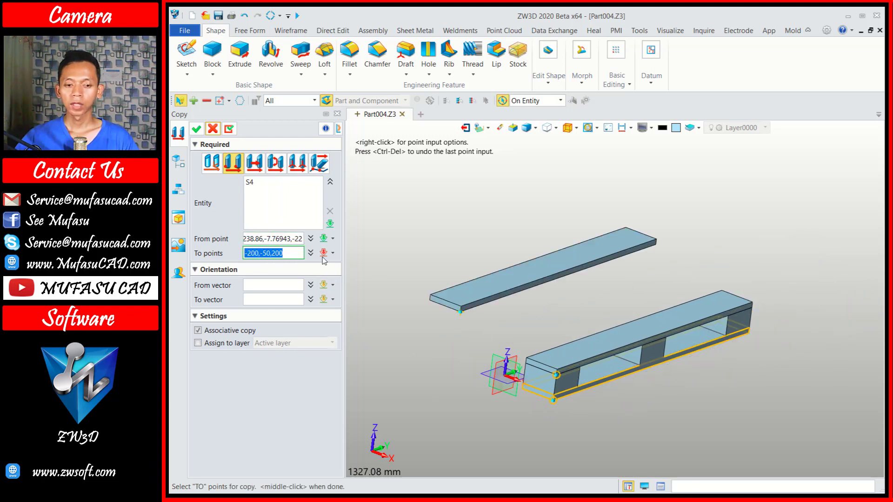
click(196, 129)
middle_click(548, 233)
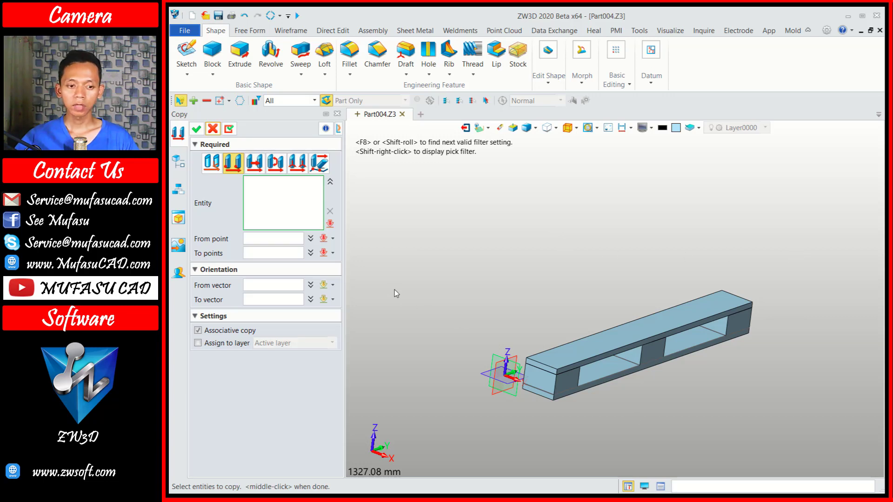
Copy all faces of the hollow beam 400 mm along the X axis.
click(329, 224)
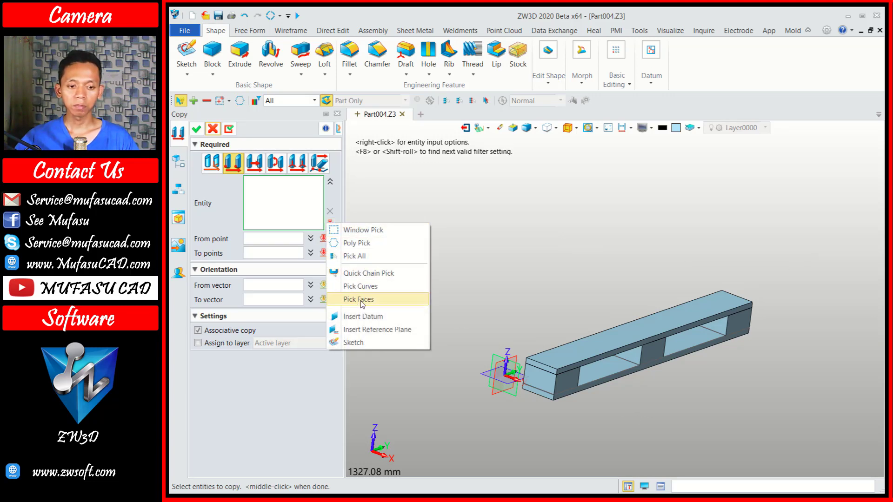
click(398, 300)
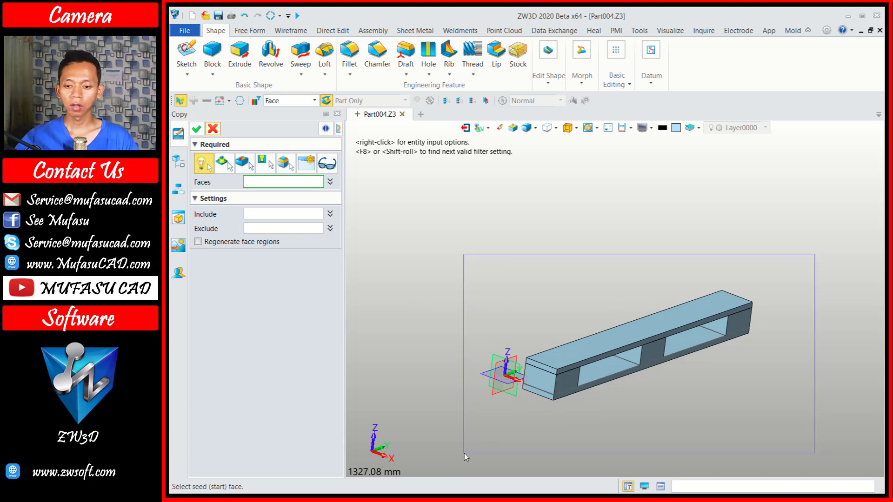
drag(816, 258, 464, 454)
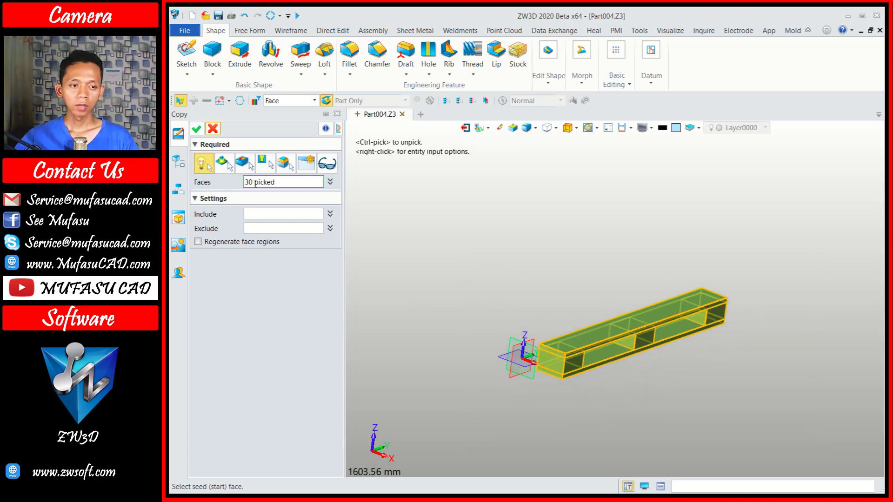
click(197, 131)
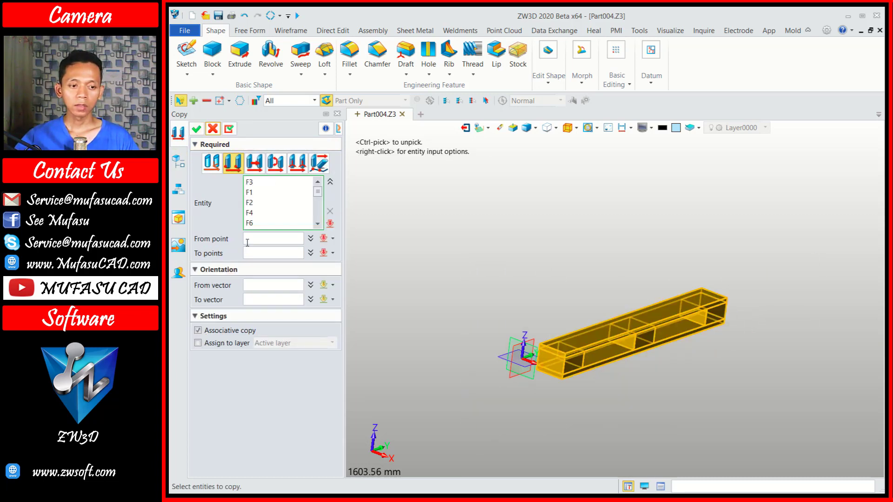
click(254, 162)
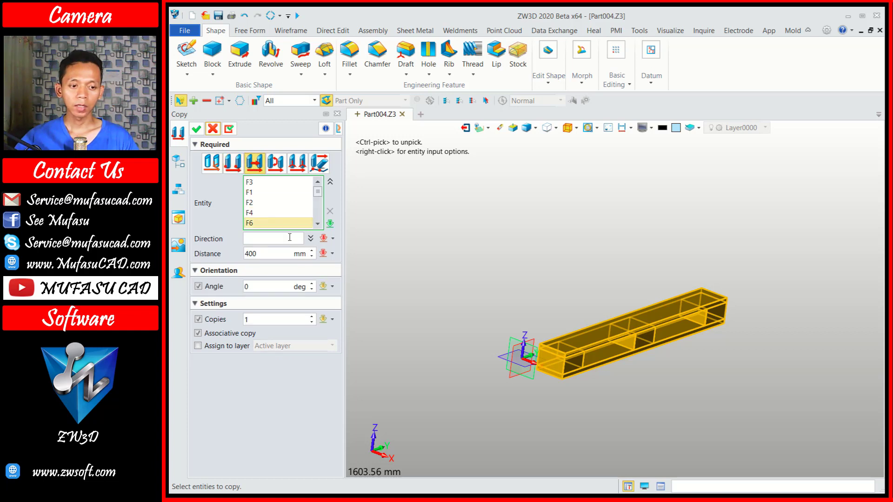
click(333, 242)
click(354, 245)
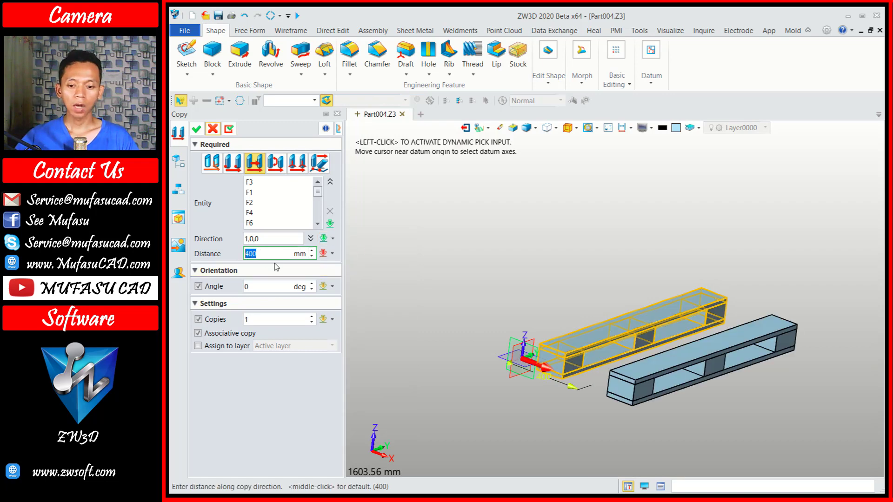
click(196, 130)
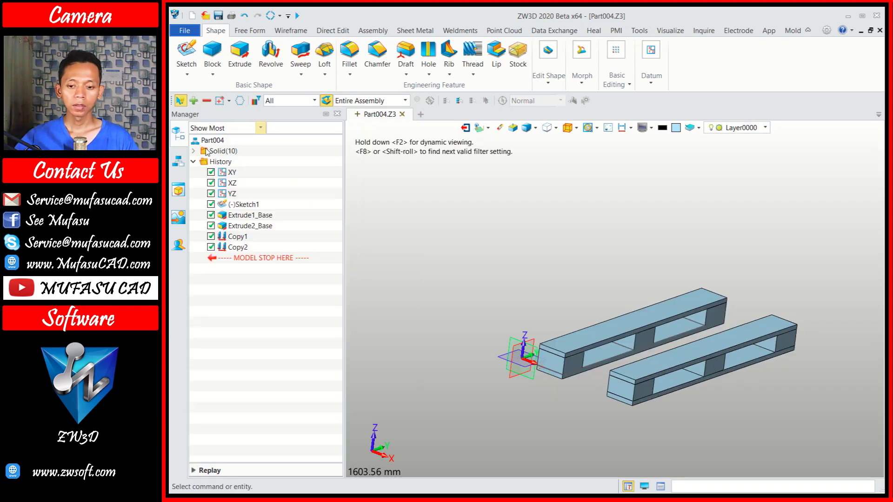
middle_click(440, 225)
Select all faces of the second beam for copying.
middle_drag(438, 285, 458, 300)
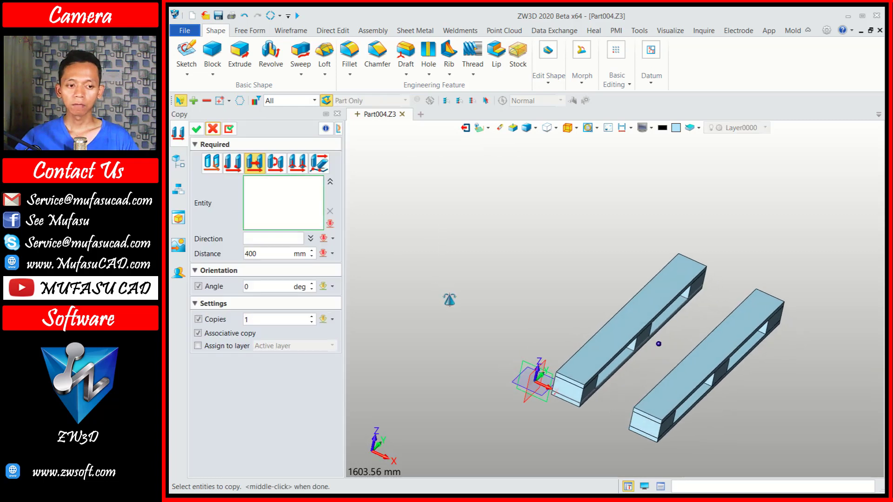
click(328, 225)
click(350, 300)
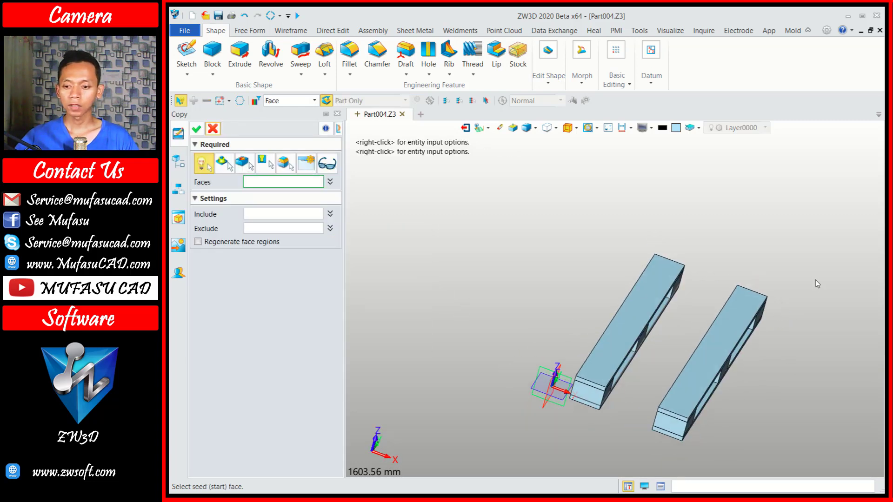
drag(817, 283, 712, 378)
drag(791, 349, 650, 455)
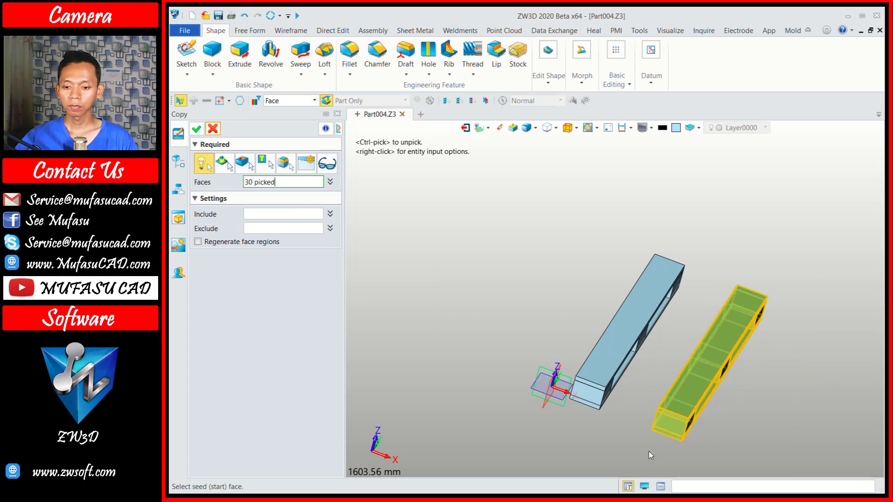
middle_drag(649, 452, 599, 432)
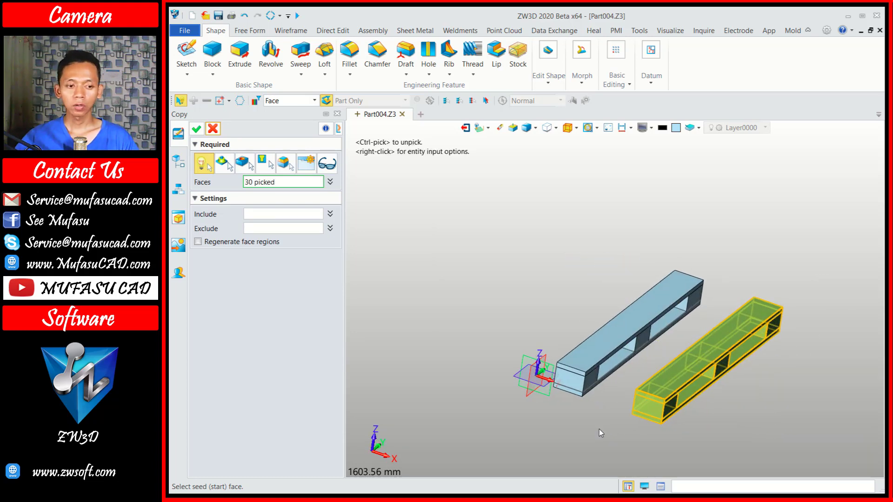
click(197, 129)
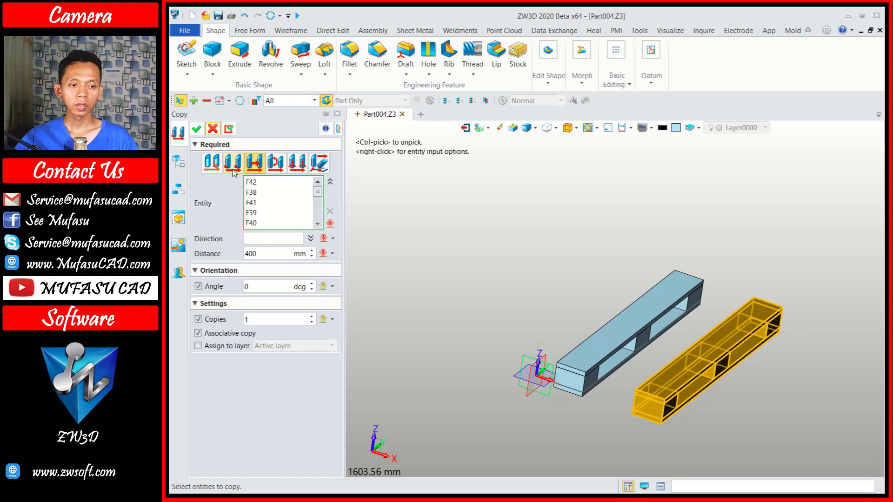
Switch to point-to-point copy and set the start point at the beam's corner.
click(234, 166)
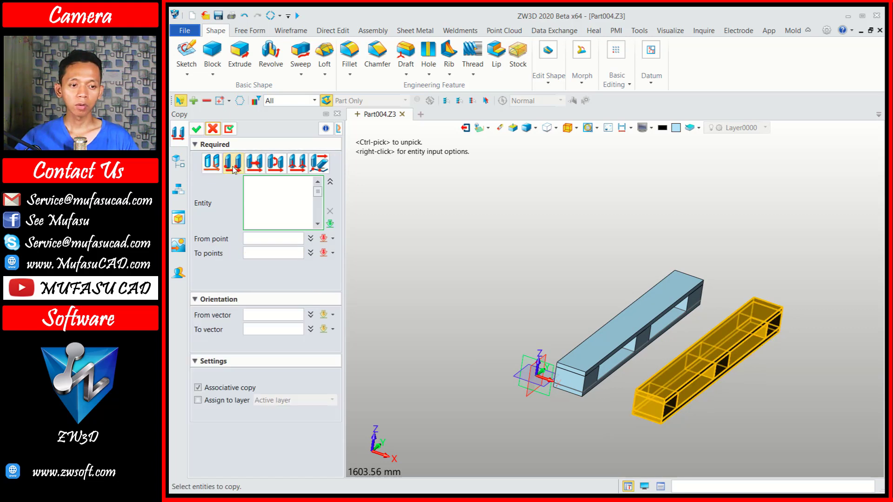
click(255, 240)
scroll(600, 393, up, 3)
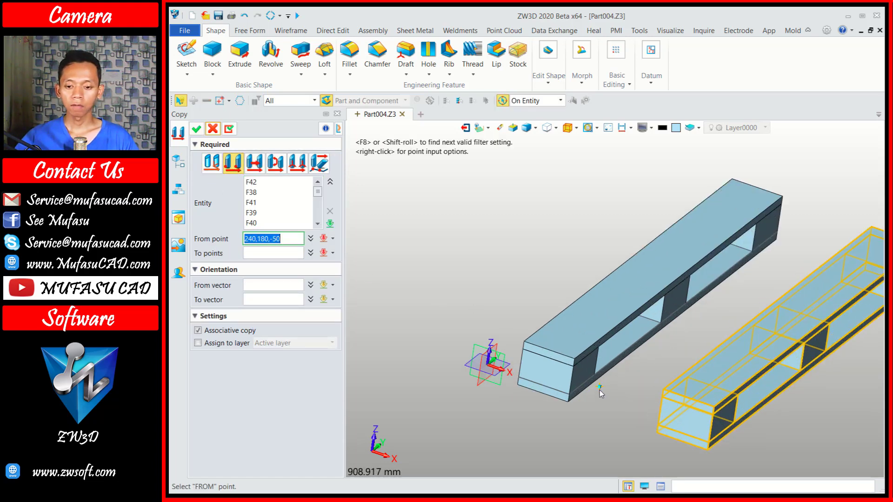
click(524, 340)
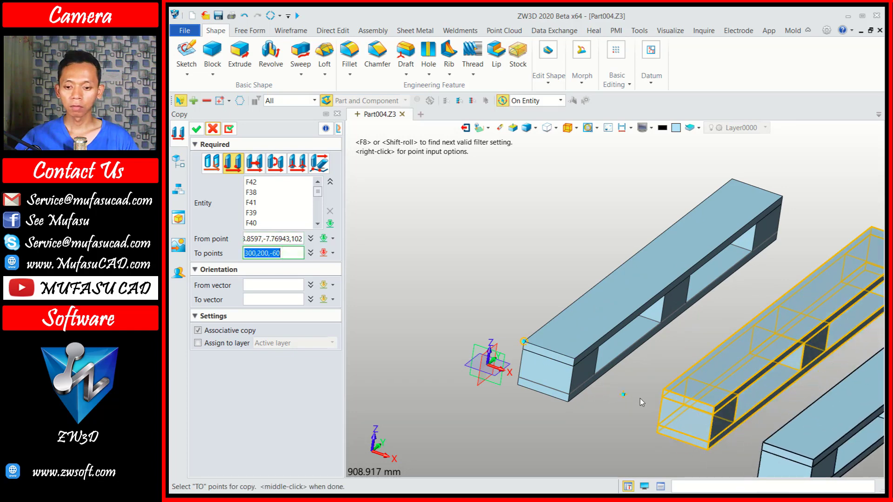
scroll(650, 363, down, 3)
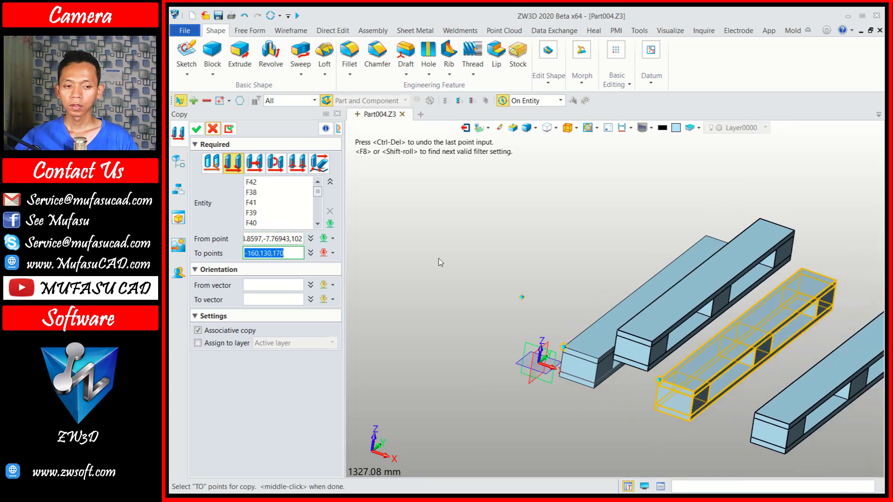
Confirm the third beam copy and start a sketch on the first beam's top face.
click(199, 132)
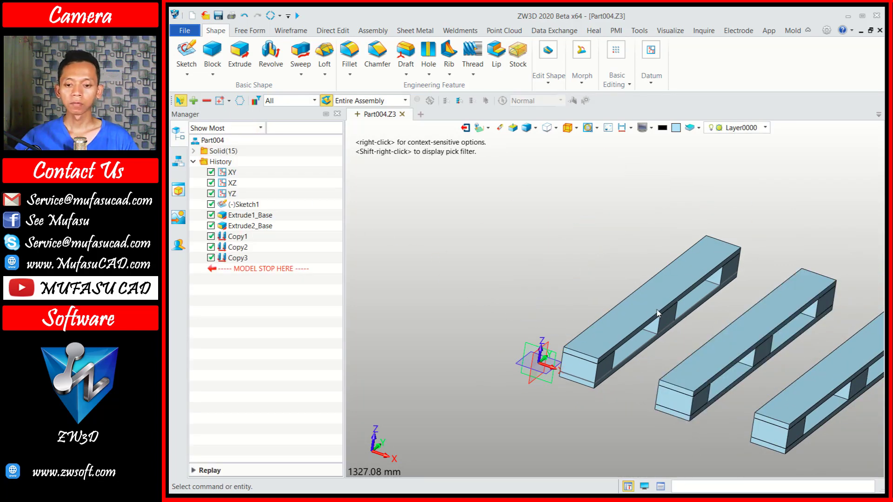
scroll(555, 348, down, 2)
right_drag(556, 348, 512, 333)
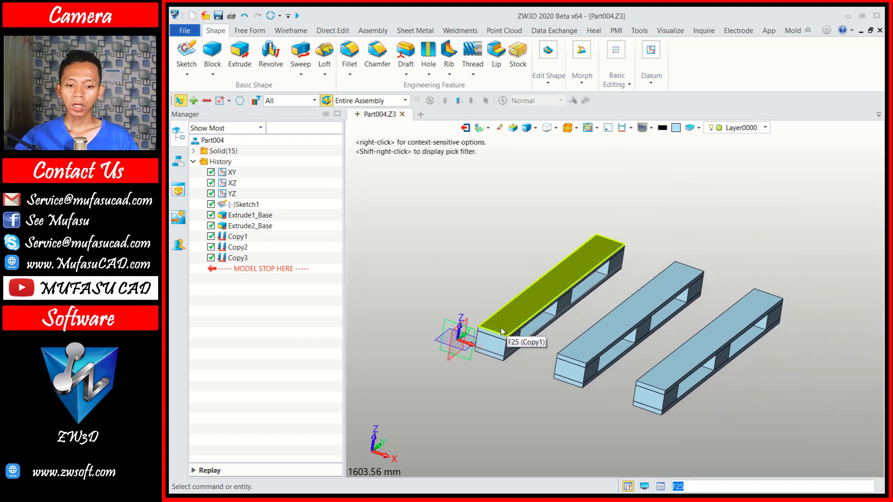
click(186, 54)
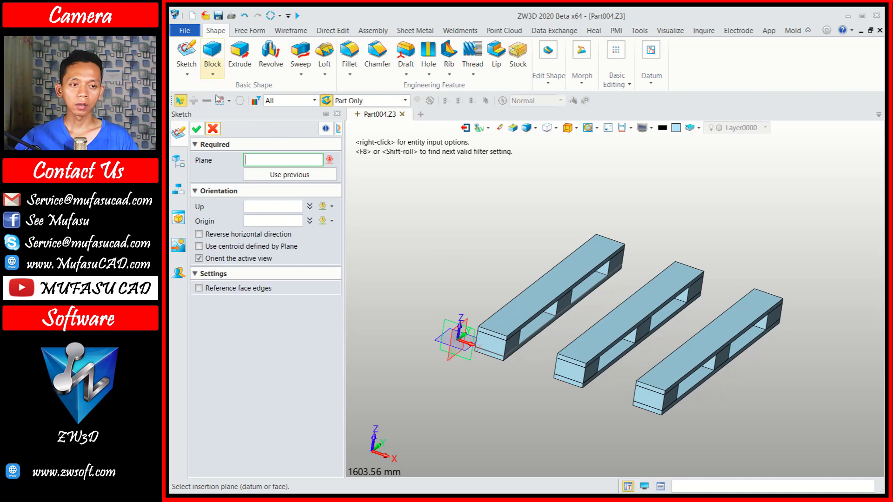
click(539, 301)
click(538, 300)
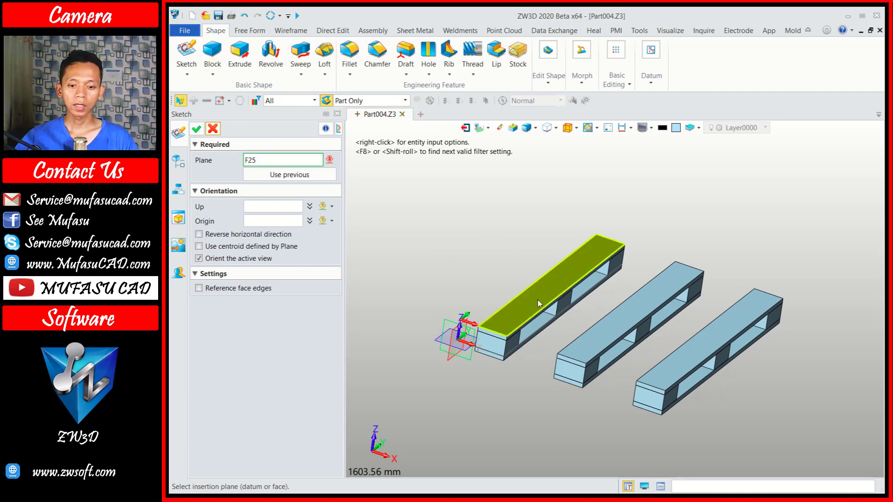
Draw two cross-board rectangles spanning all three beams at both ends.
click(197, 130)
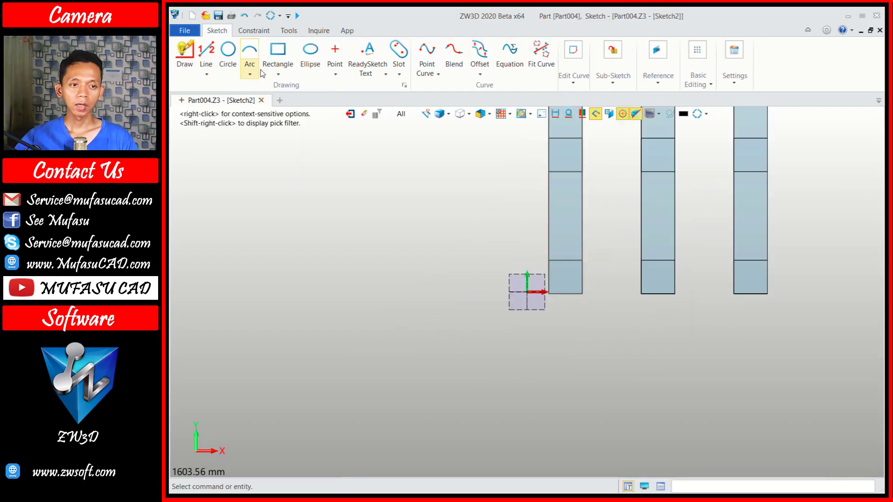
click(278, 51)
right_drag(638, 230, 528, 297)
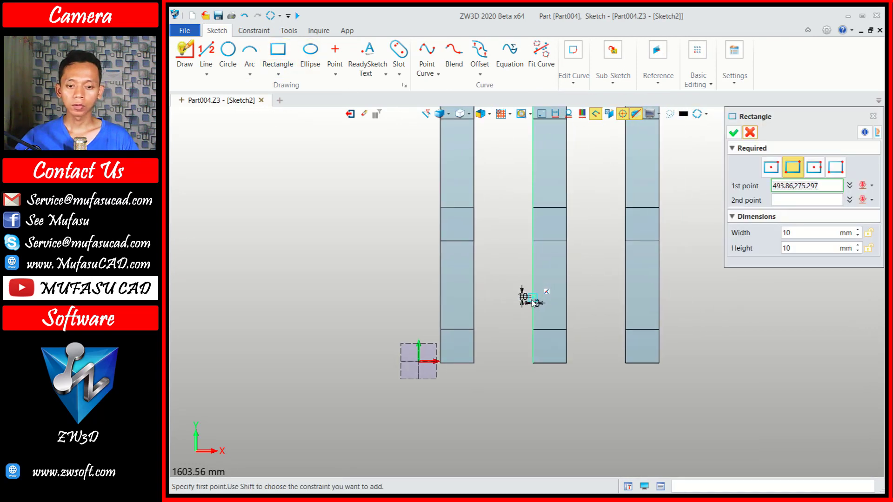
click(441, 362)
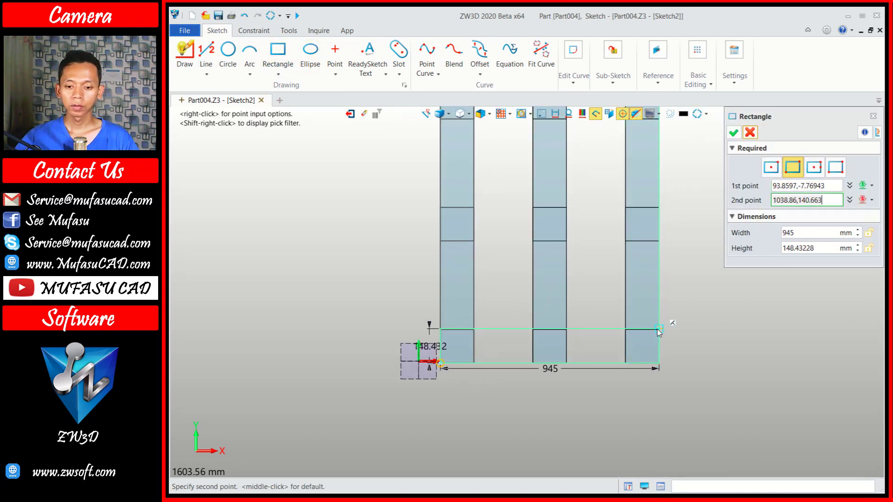
click(660, 328)
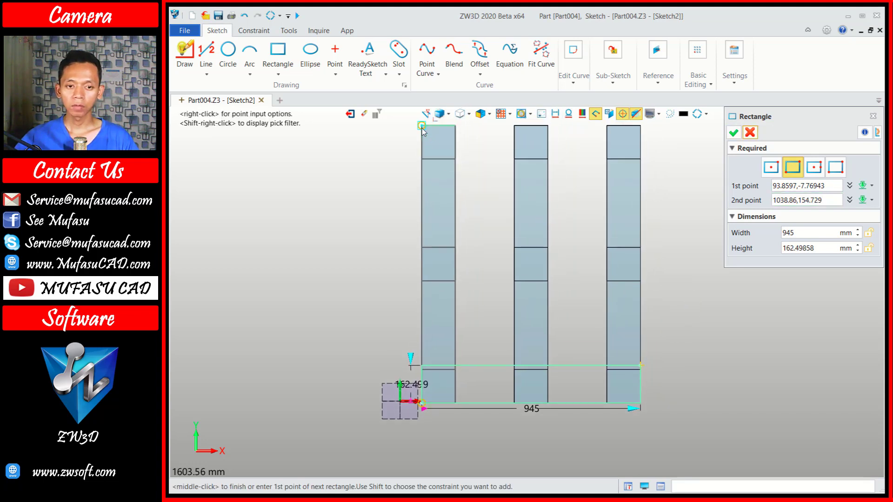
click(422, 127)
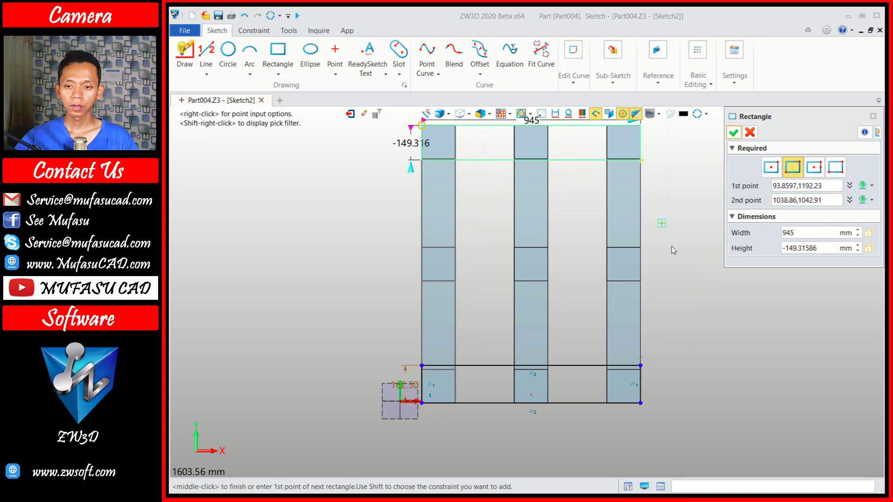
middle_click(615, 243)
Set the top and bottom board rectangles to 145 mm wide each.
double_click(400, 144)
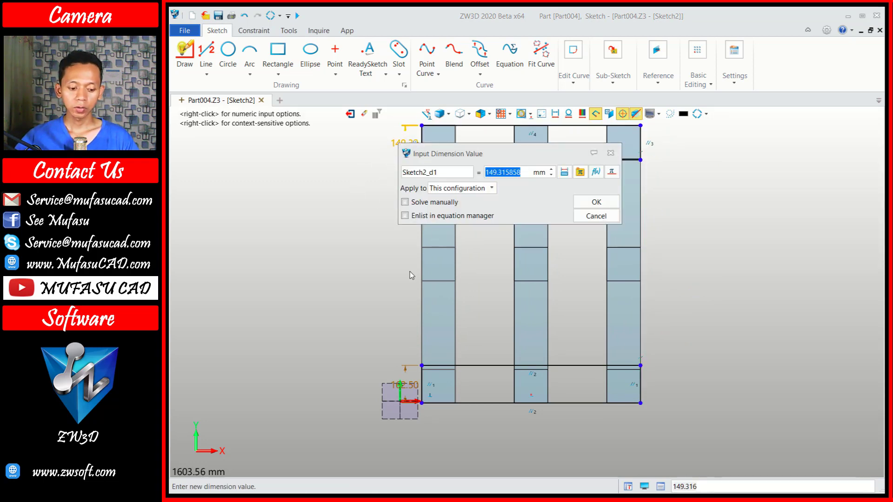
text(145)
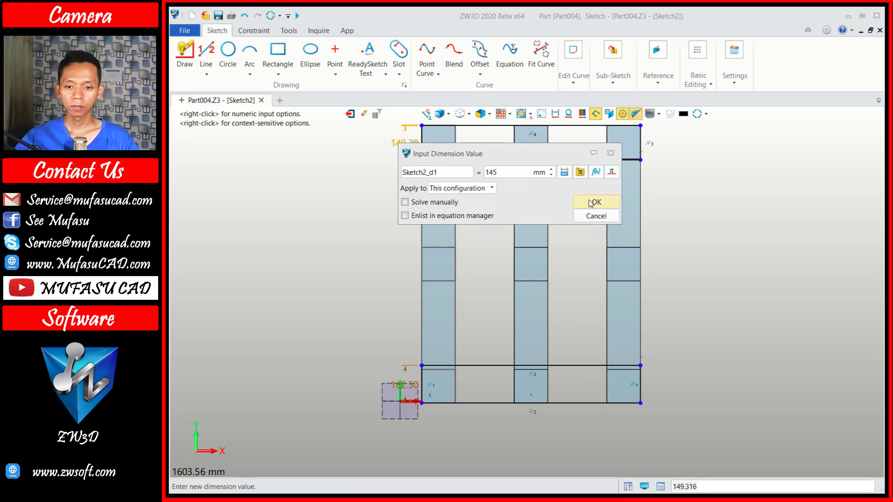
click(594, 202)
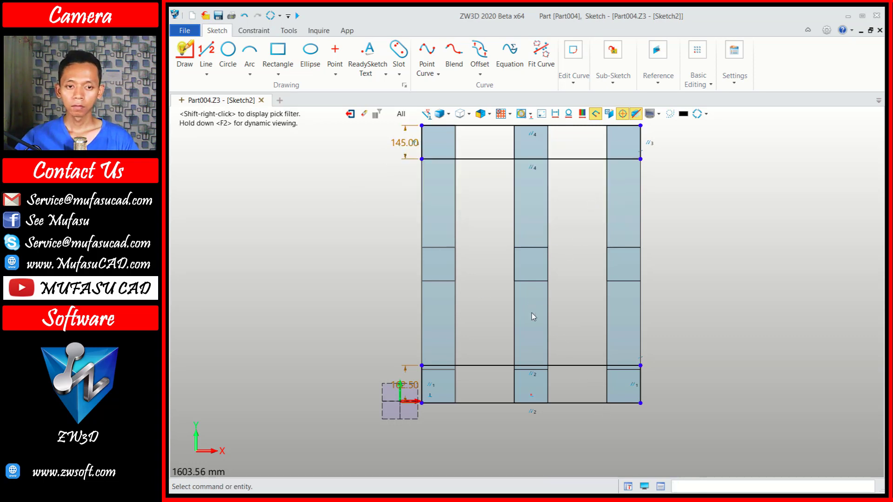
double_click(406, 379)
text(14)
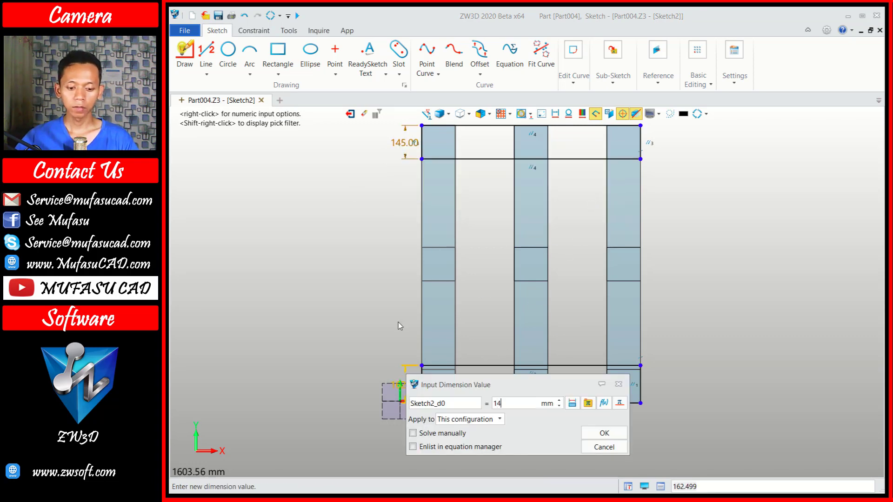
text(5)
click(604, 433)
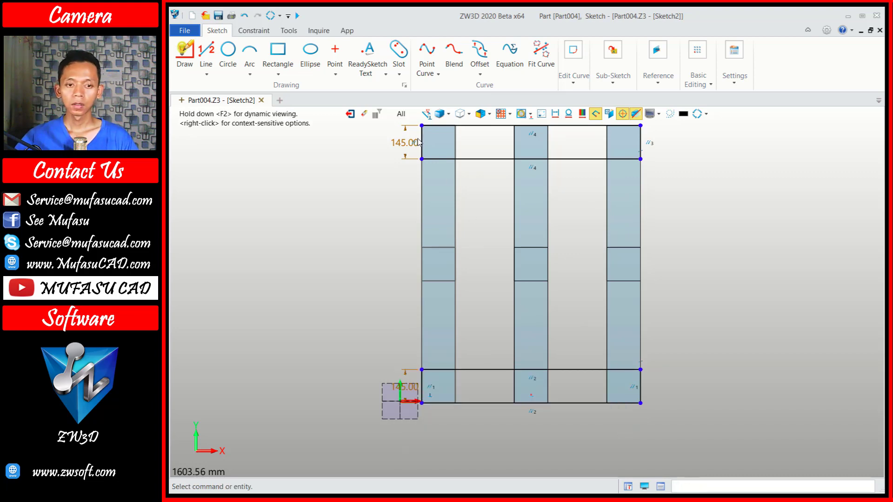
Extrude Sketch2 to 22 mm, forming two end boards across the three beams.
click(350, 114)
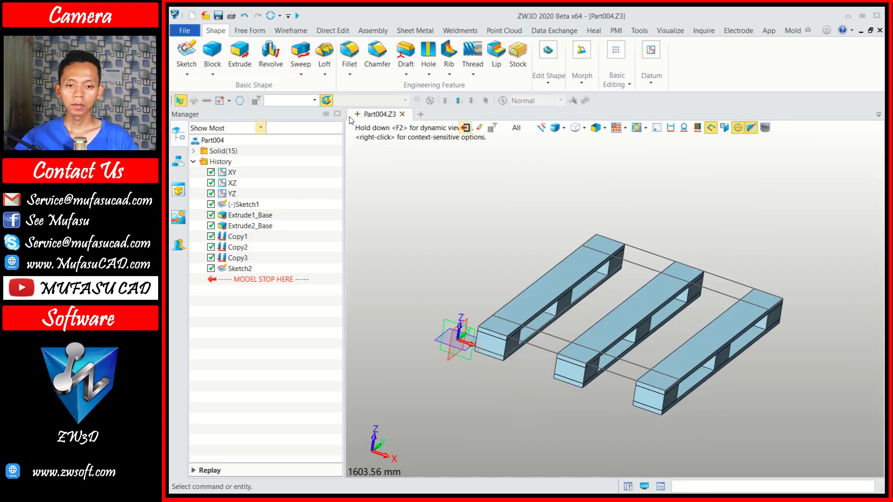
click(637, 270)
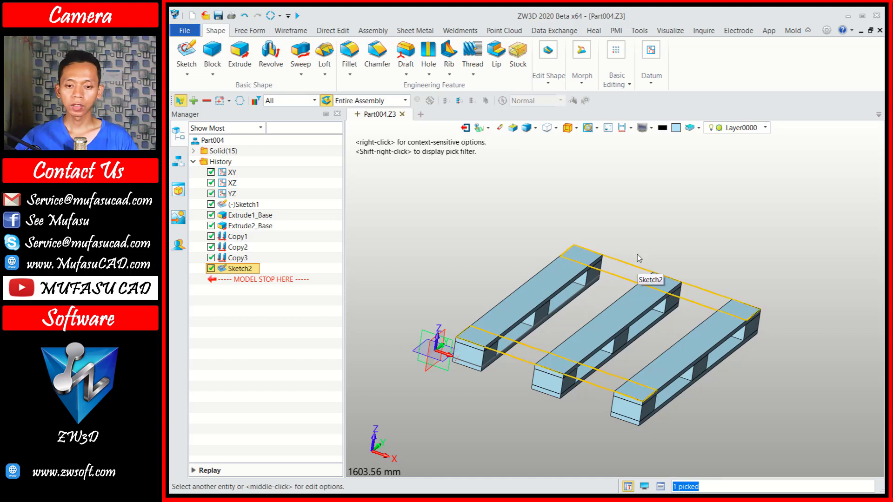
click(239, 51)
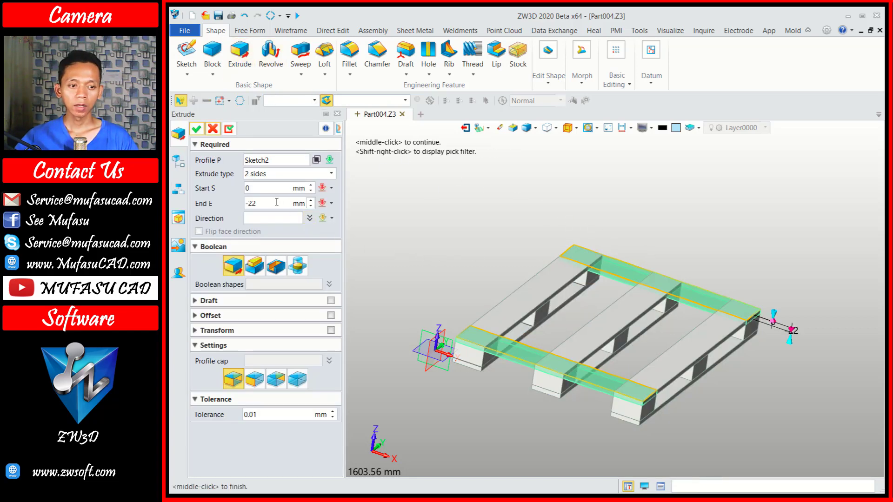
click(256, 203)
text(22)
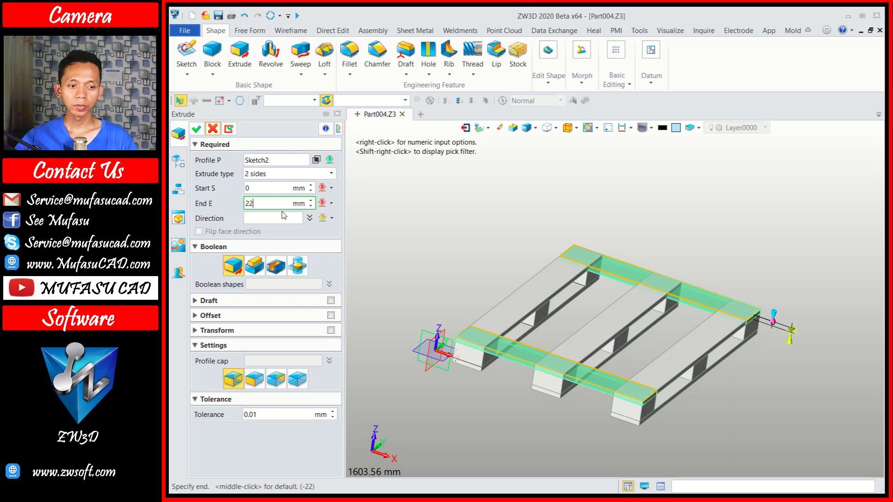
click(197, 129)
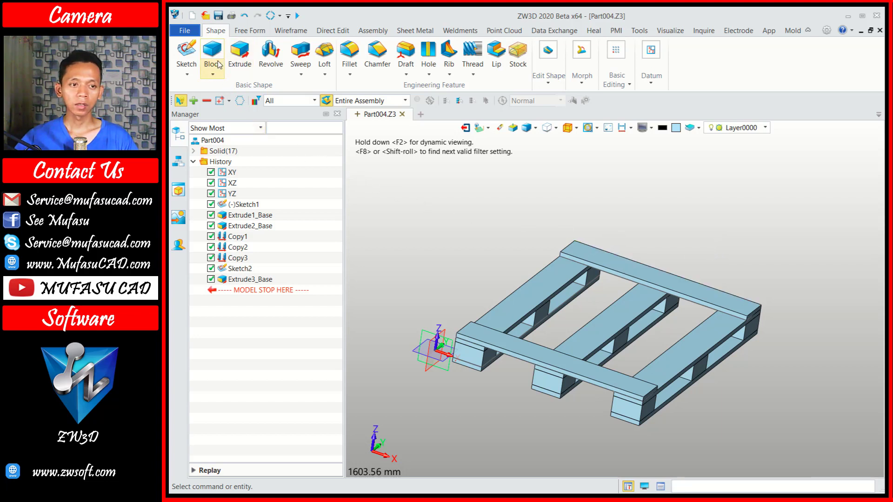
Start a new sketch on the top board face.
click(187, 55)
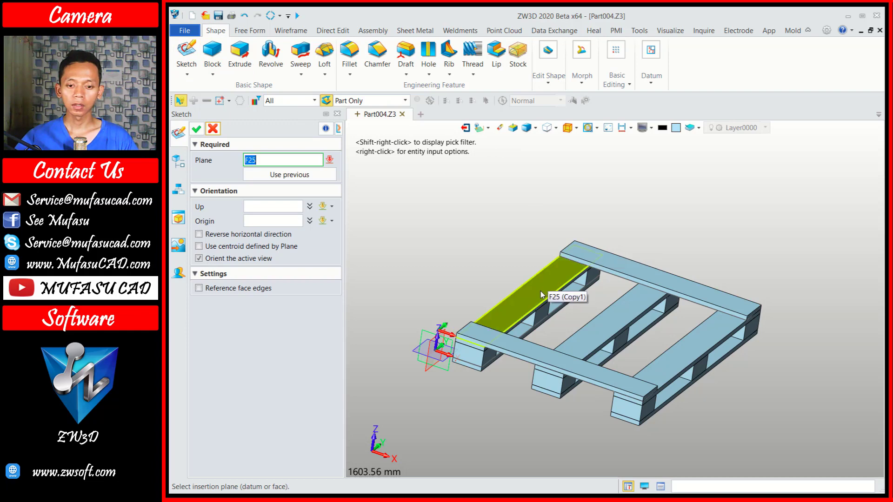
click(541, 294)
click(197, 128)
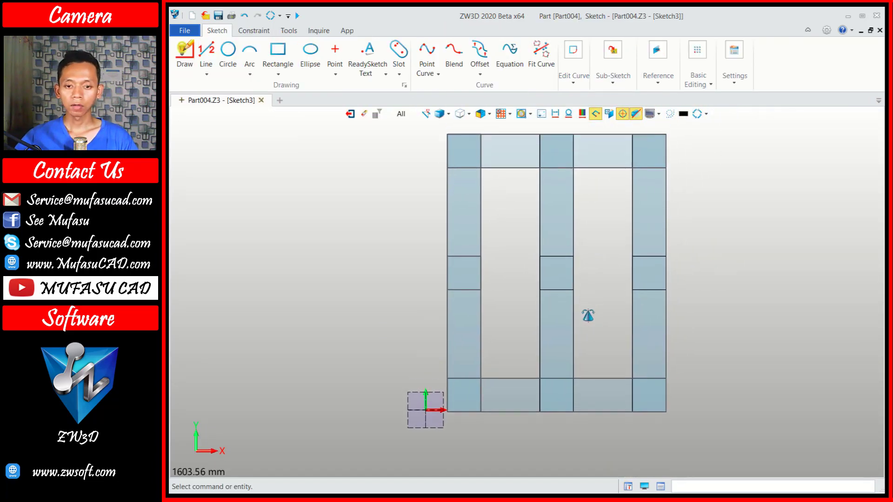
Draw a rectangle across the beams, set its height to 145 mm, and exit the sketch.
click(277, 50)
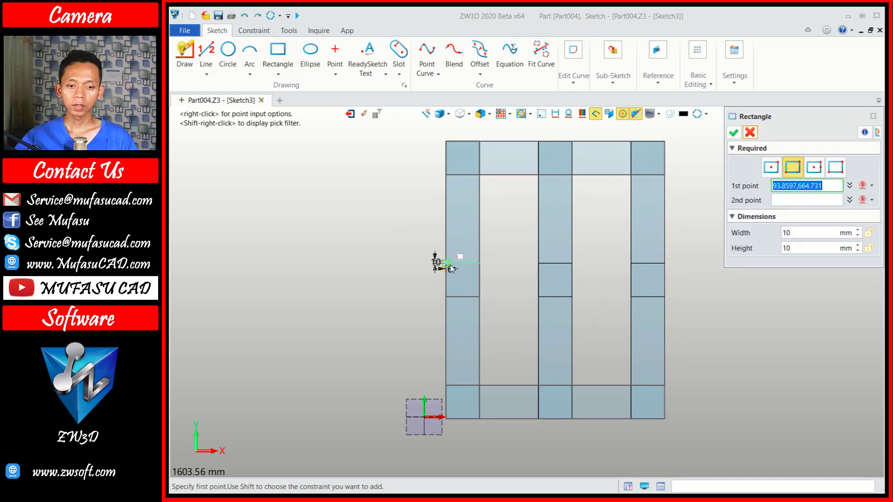
click(445, 263)
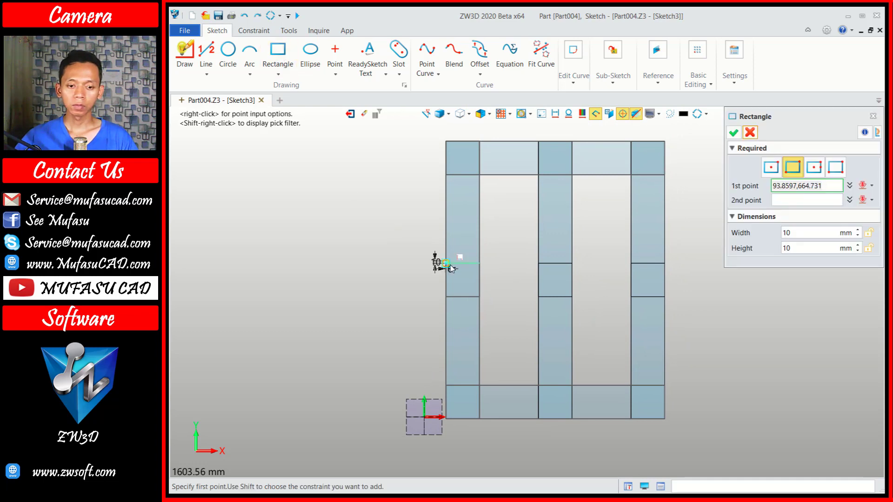
click(664, 297)
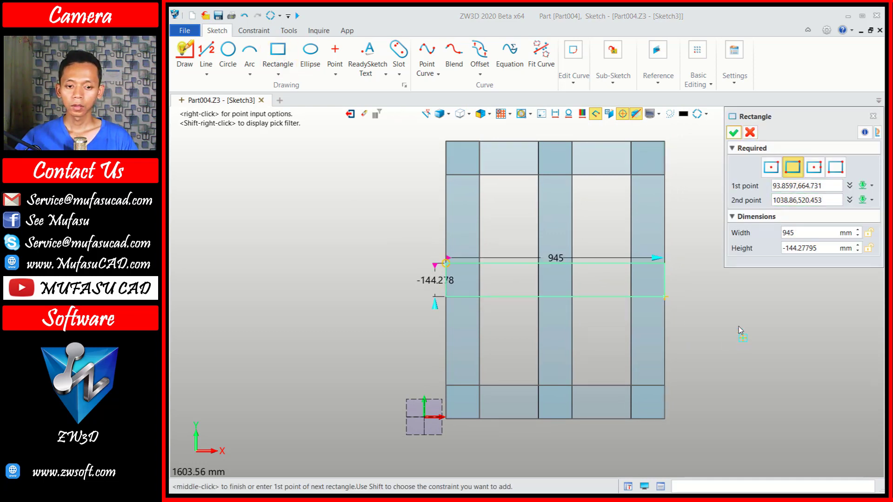
middle_click(697, 285)
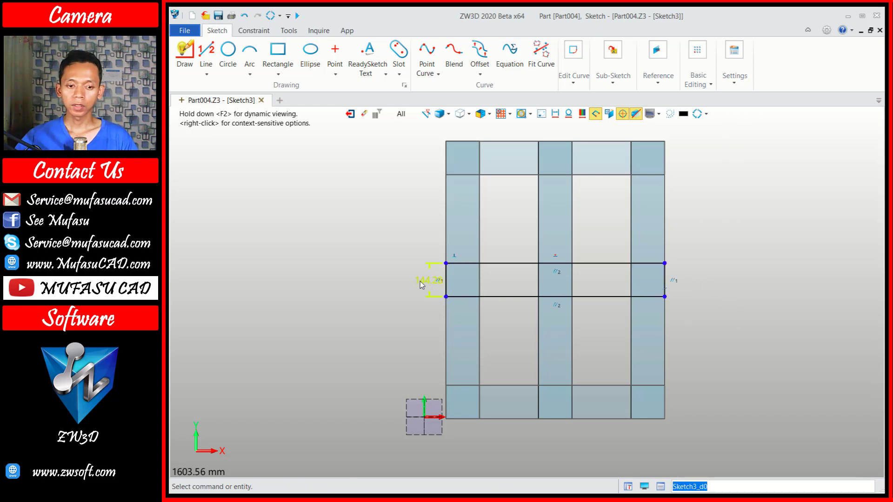
double_click(424, 281)
text(145)
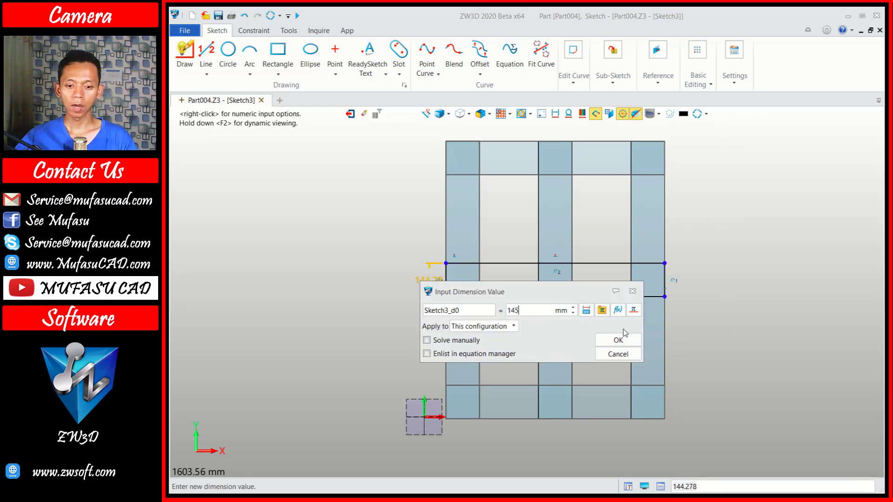
click(618, 340)
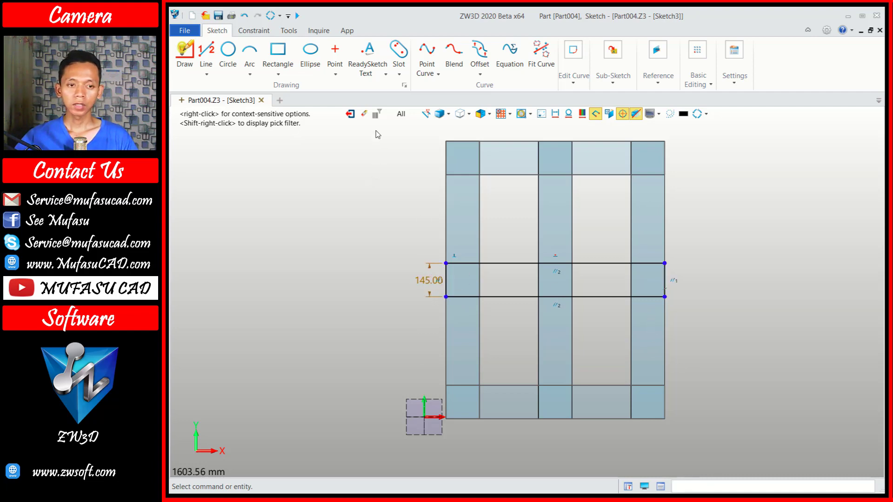
click(356, 114)
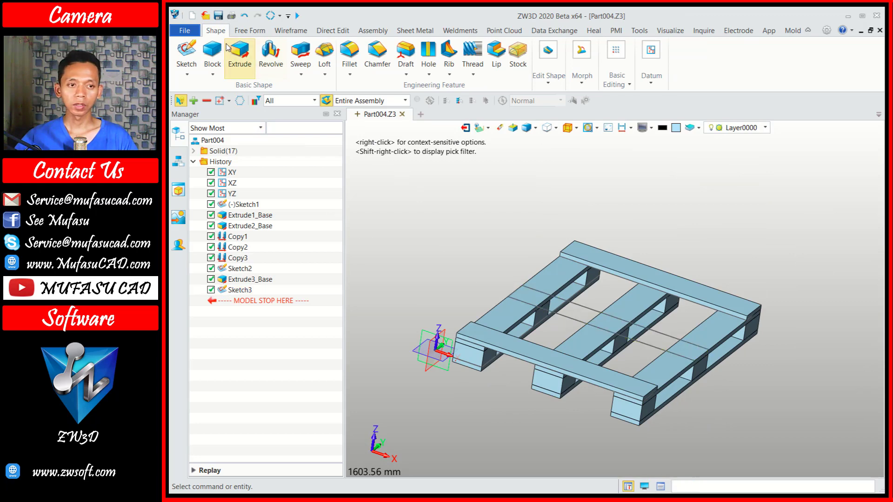
Extrude Sketch3 to 22 mm, forming the centre board across the beams.
click(239, 56)
click(564, 316)
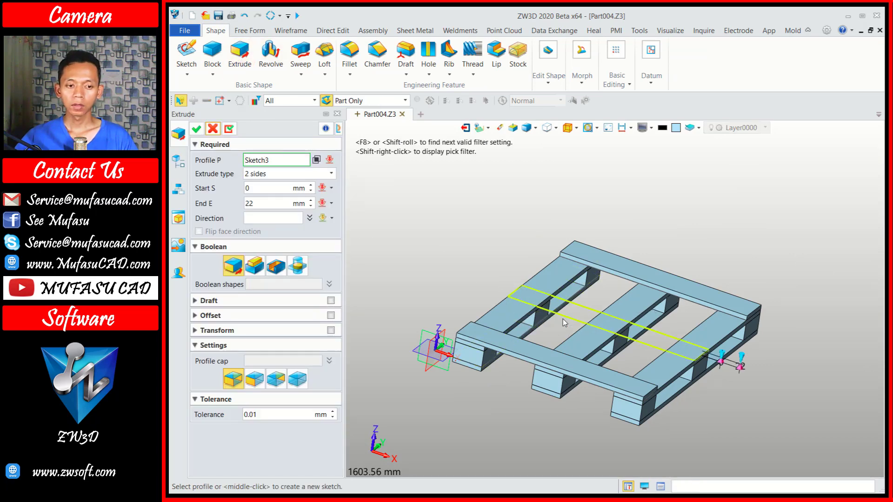
click(254, 205)
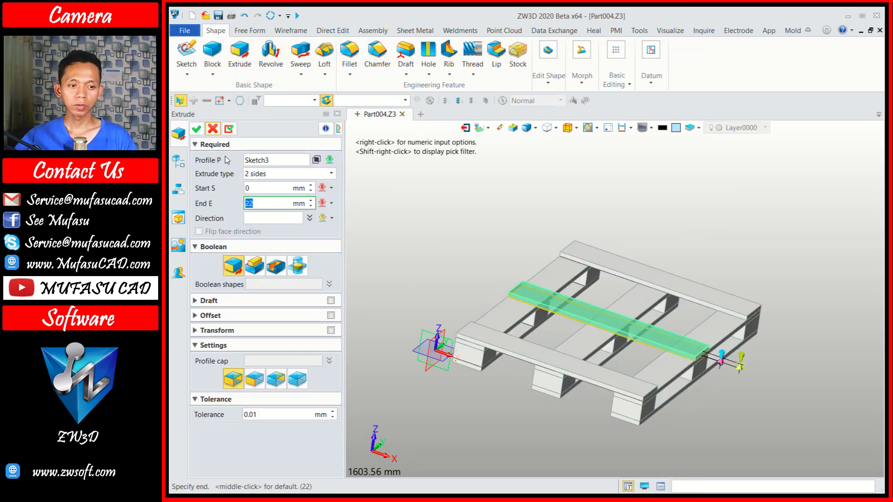
click(196, 129)
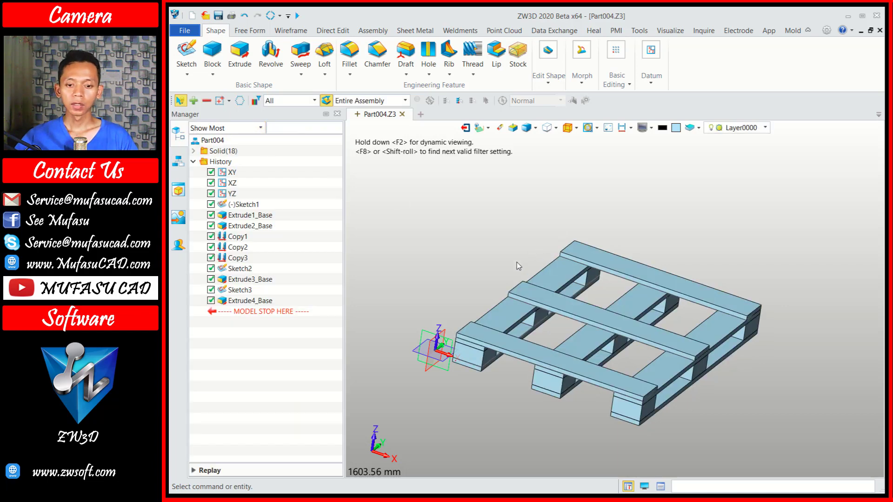
click(498, 302)
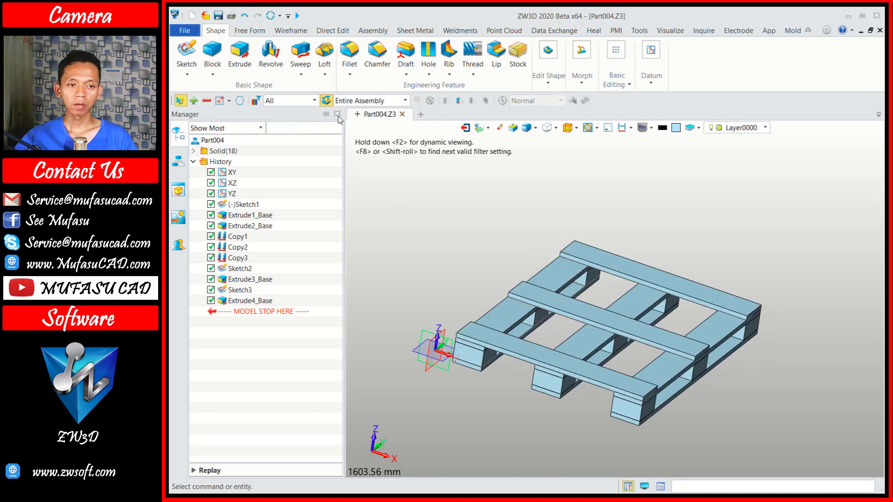
Start a new sketch on the top board face.
click(186, 51)
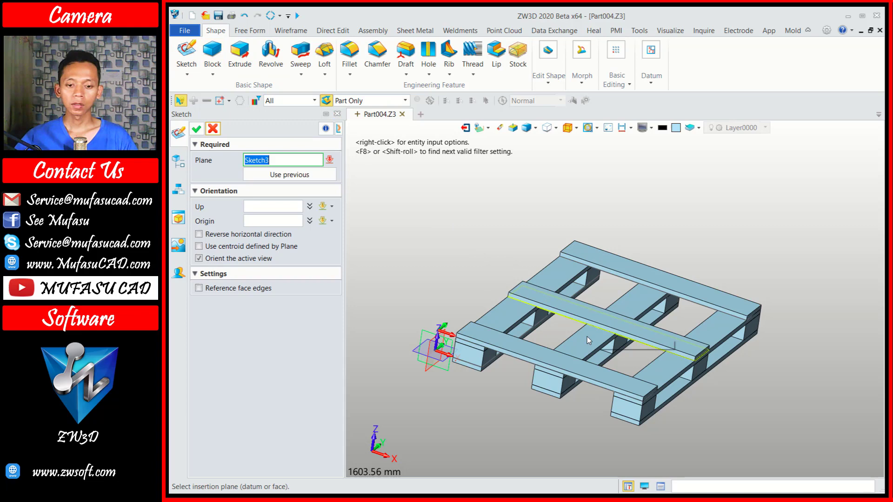
click(504, 316)
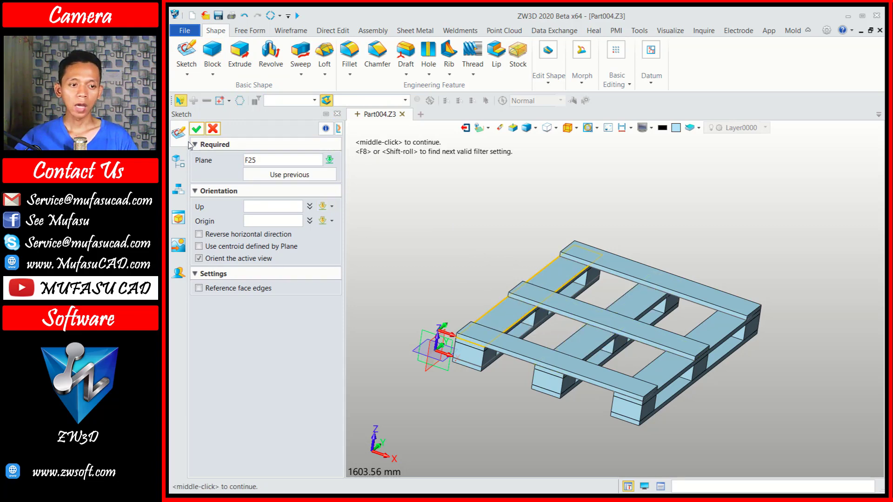
click(197, 130)
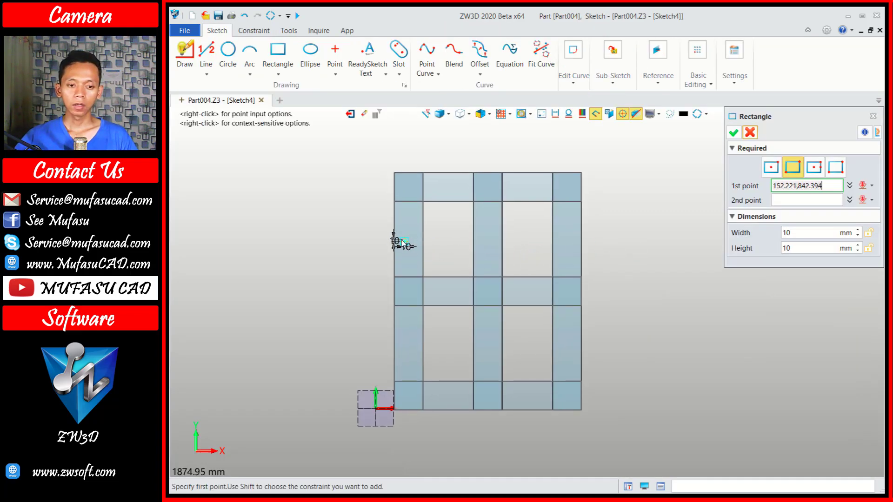
Draw a rectangle across the beams and set its height to 100 mm.
click(394, 214)
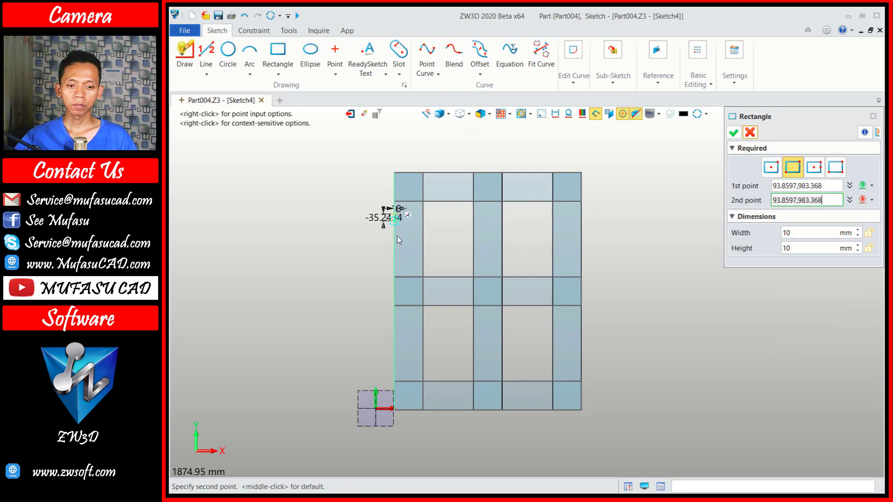
click(582, 233)
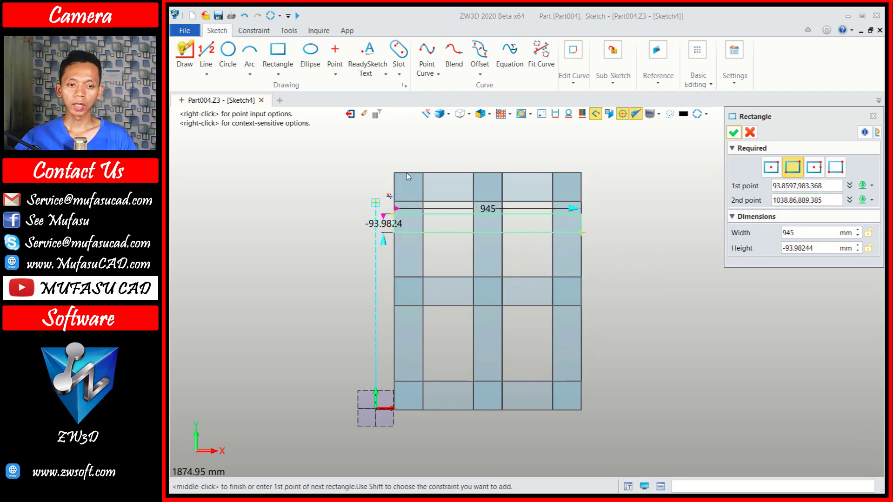
middle_click(421, 135)
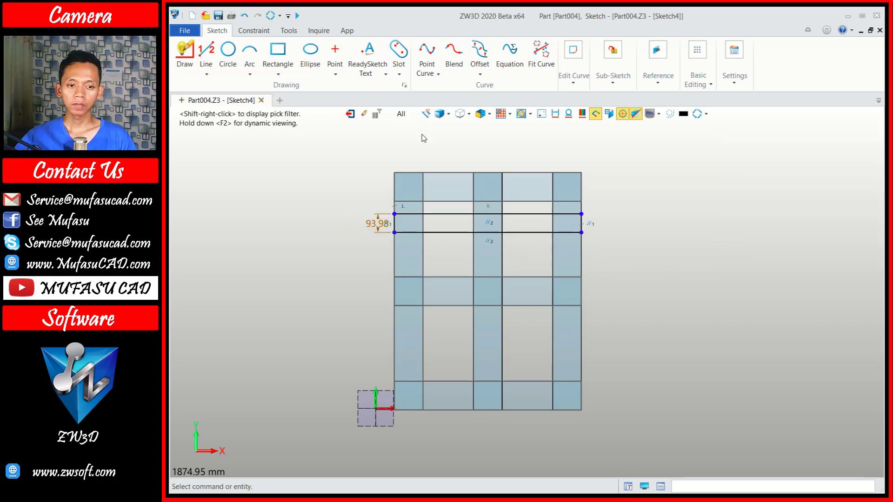
double_click(373, 225)
text(100)
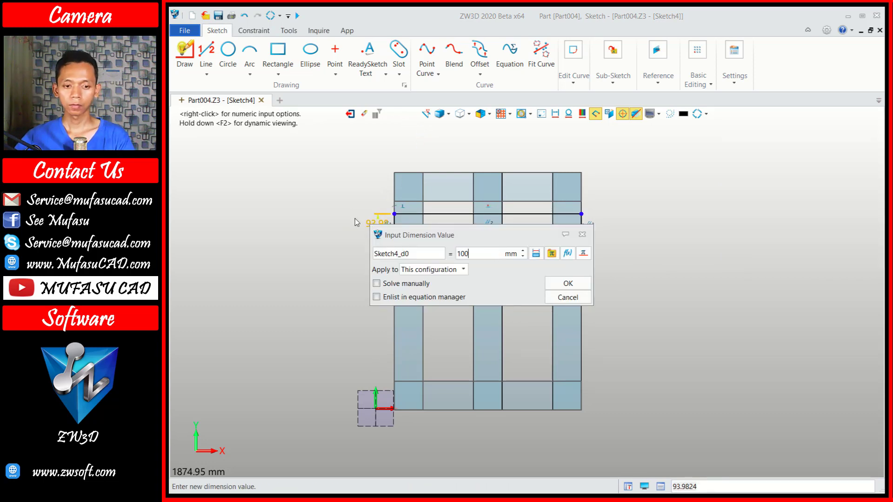
click(562, 282)
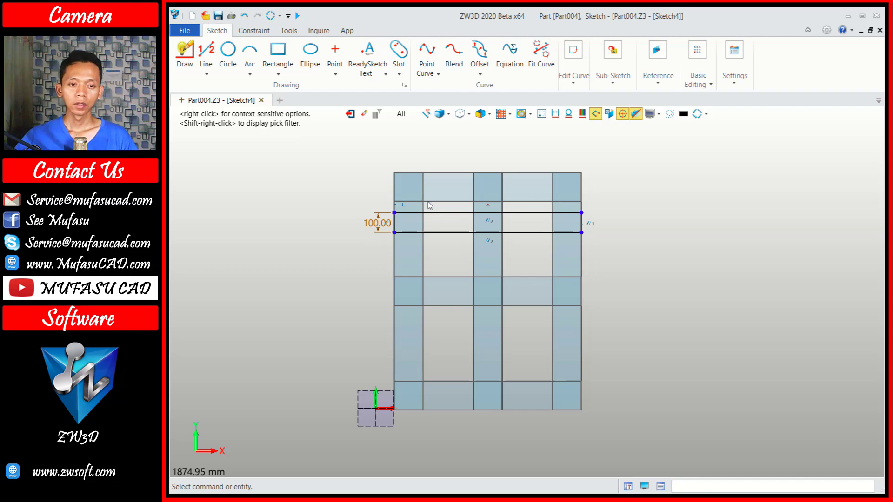
Exit the sketch and extrude Sketch4 with 2 sides, End 22, into a new board.
click(350, 115)
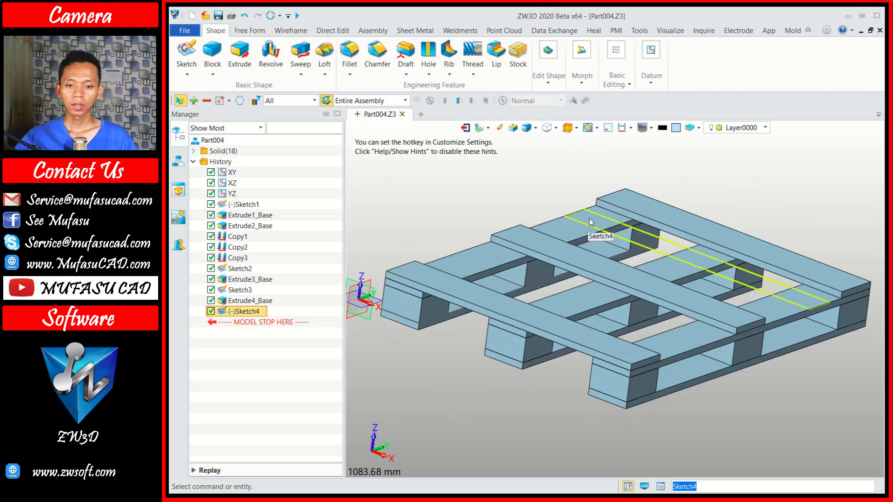
click(239, 53)
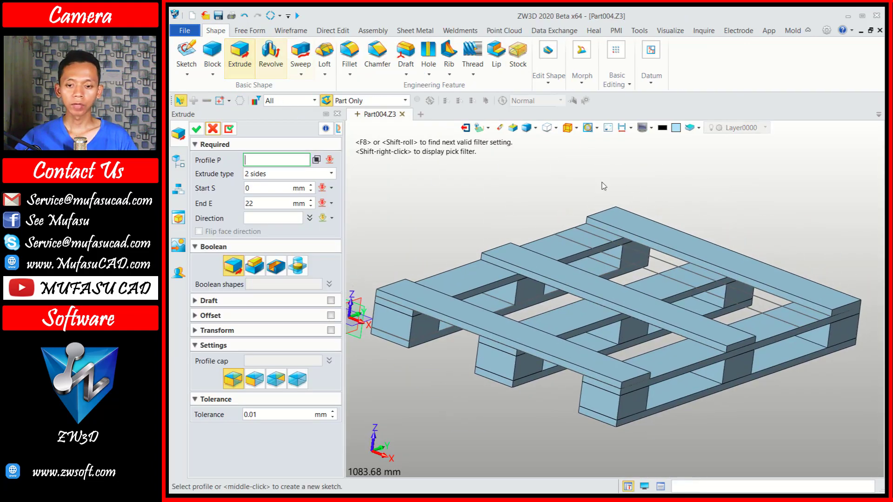
click(645, 271)
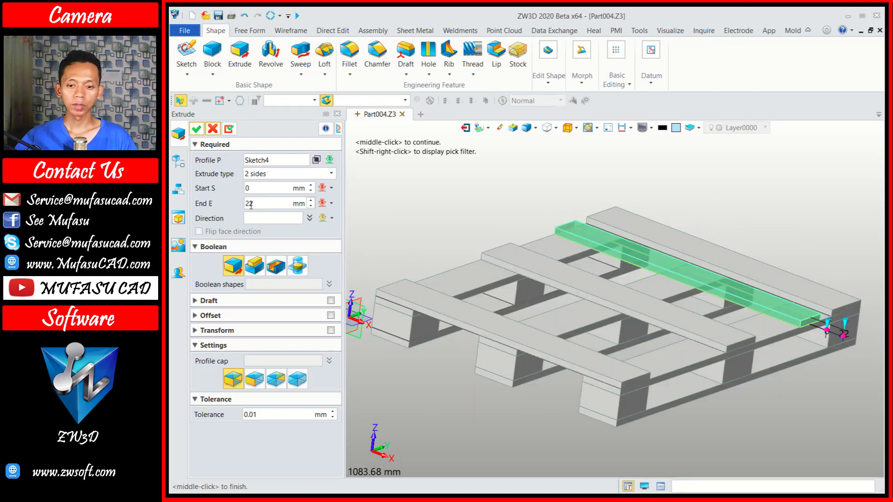
click(196, 130)
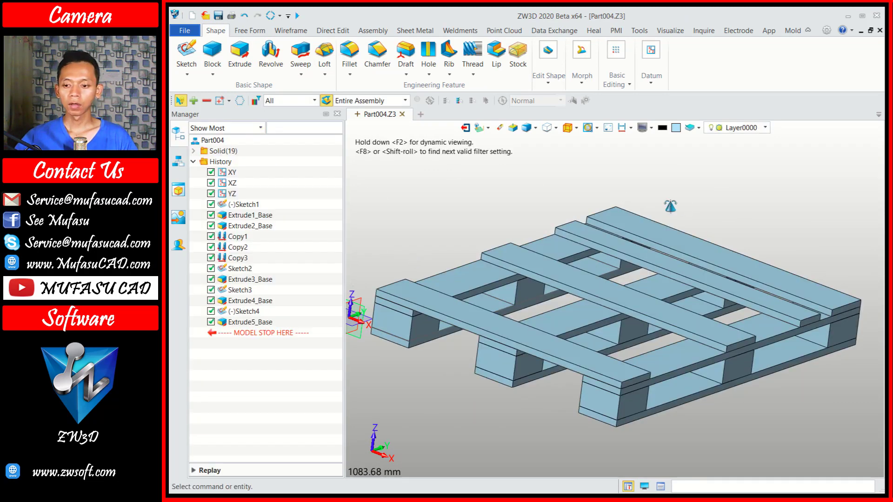
right_drag(675, 207, 565, 206)
Move Extrude5_Base, taking the start point at the middle of its end edge.
click(622, 54)
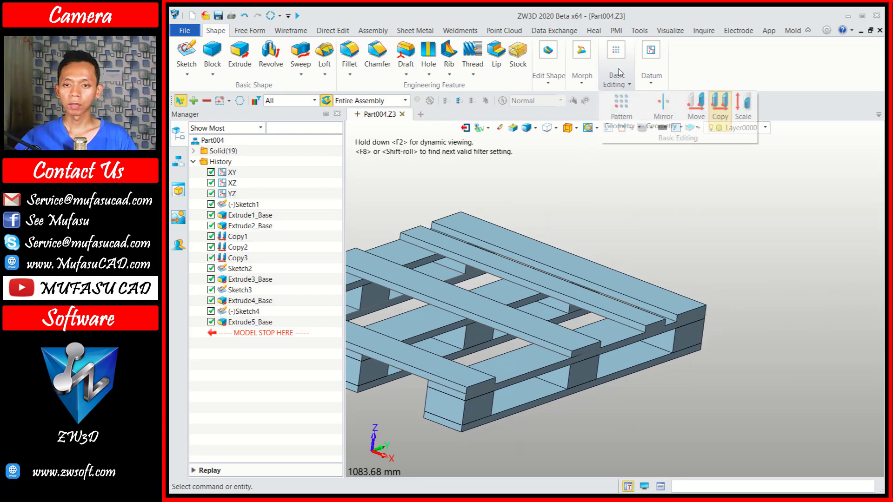
click(696, 100)
scroll(744, 281, up, 2)
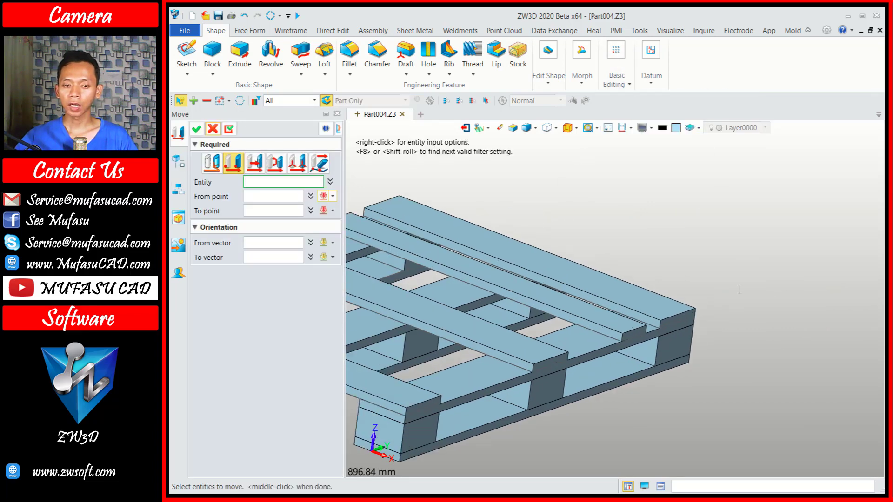
click(178, 161)
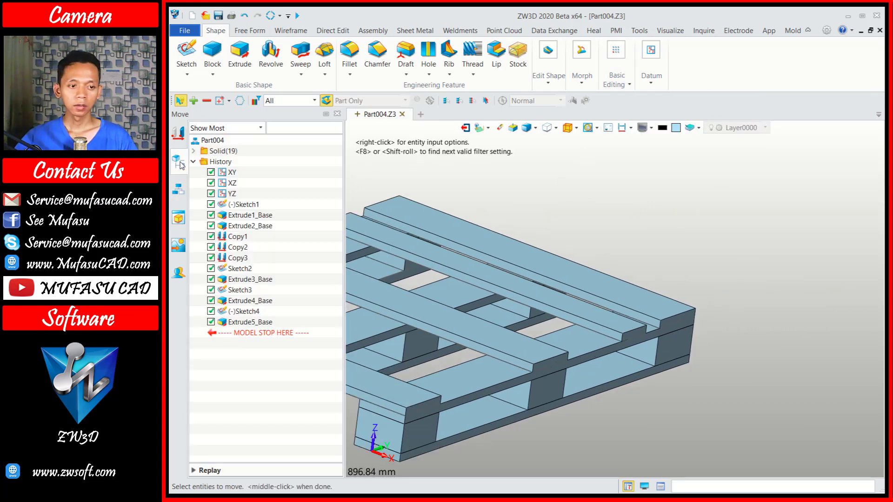
click(258, 323)
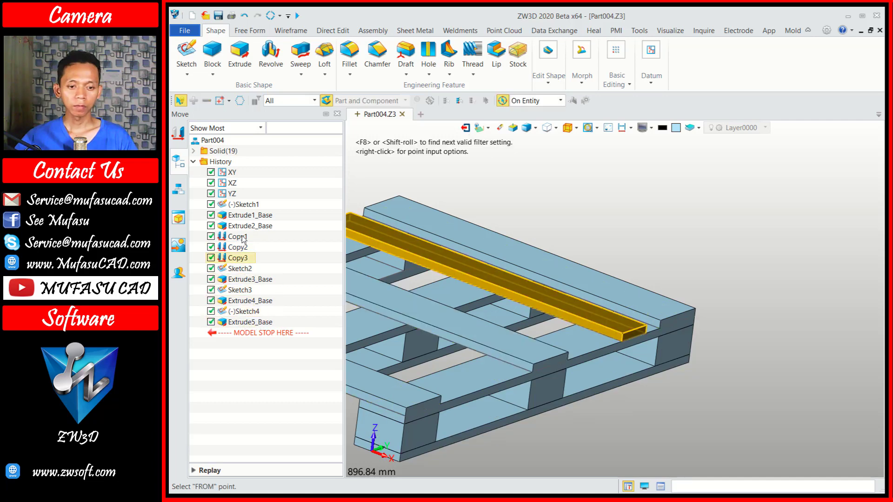
click(180, 132)
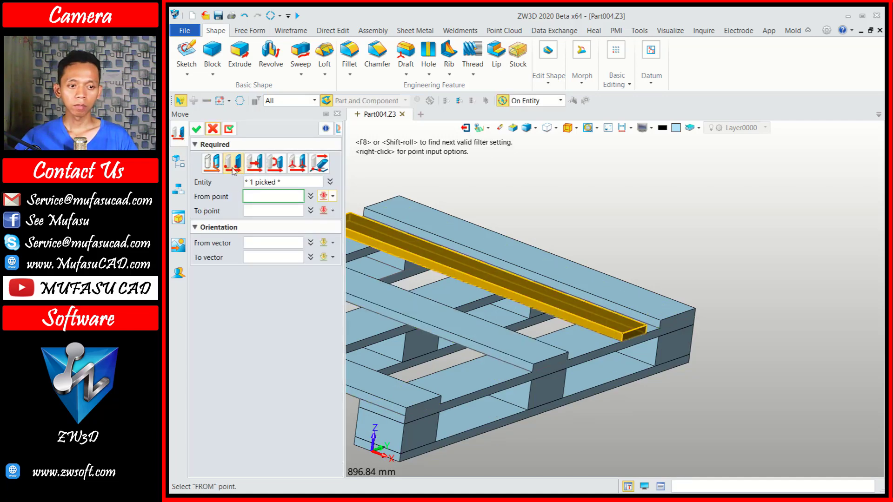
click(333, 197)
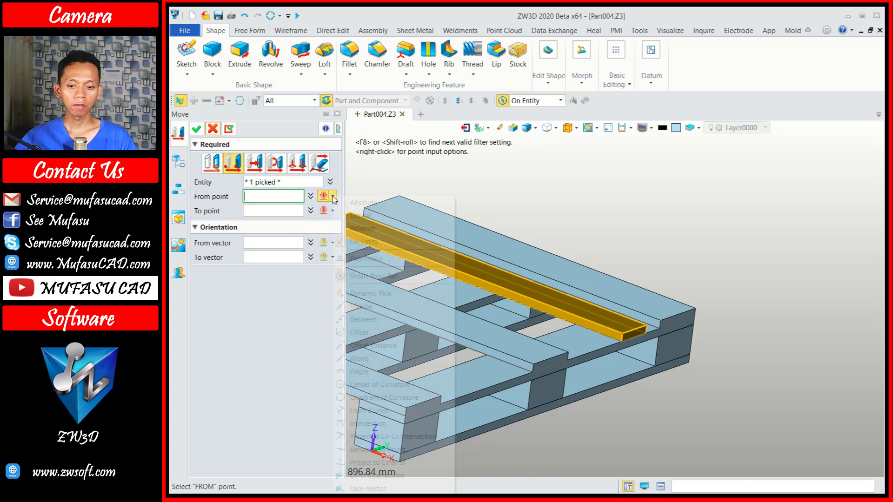
click(393, 306)
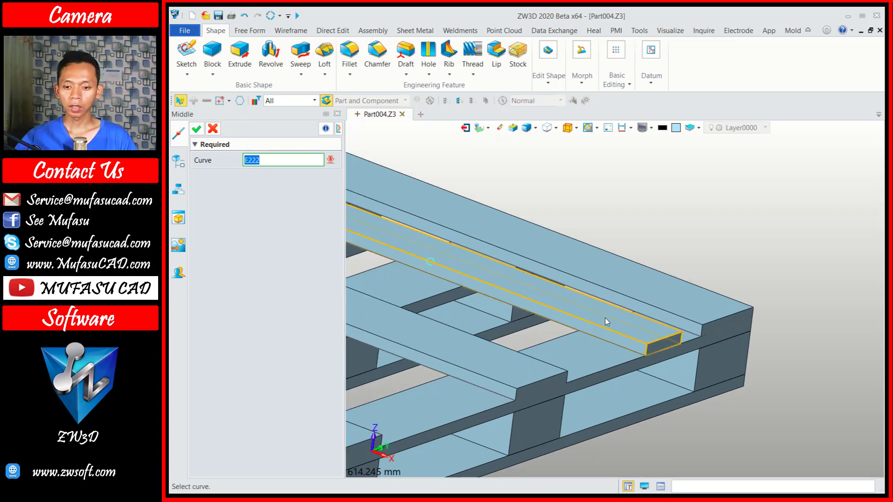
scroll(559, 312, up, 2)
click(666, 342)
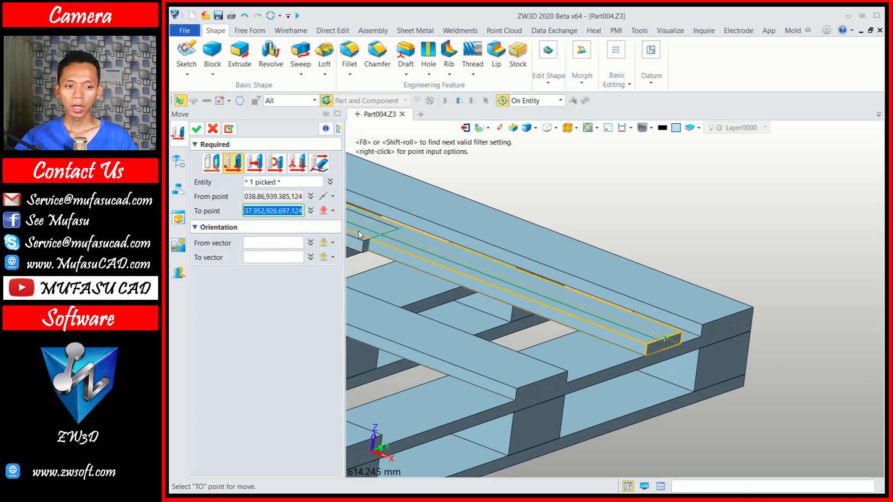
Set the destination 50% between two corners and apply the move.
click(333, 210)
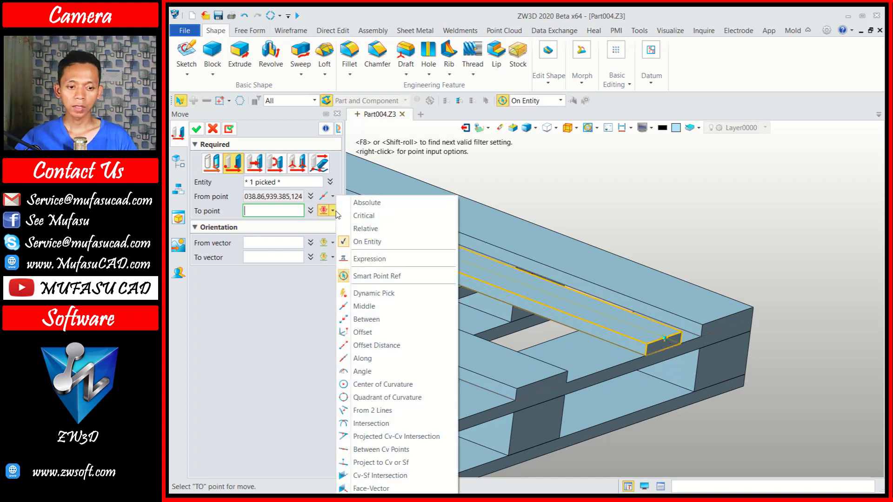
click(359, 320)
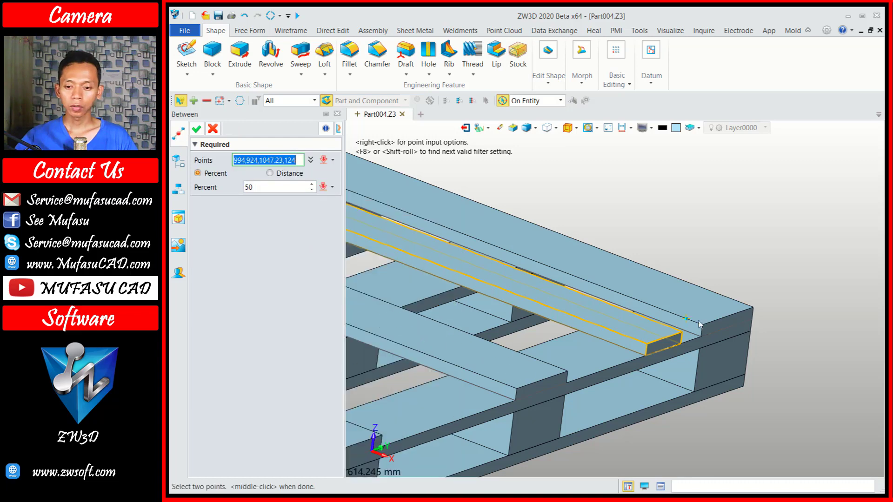
click(702, 325)
click(567, 371)
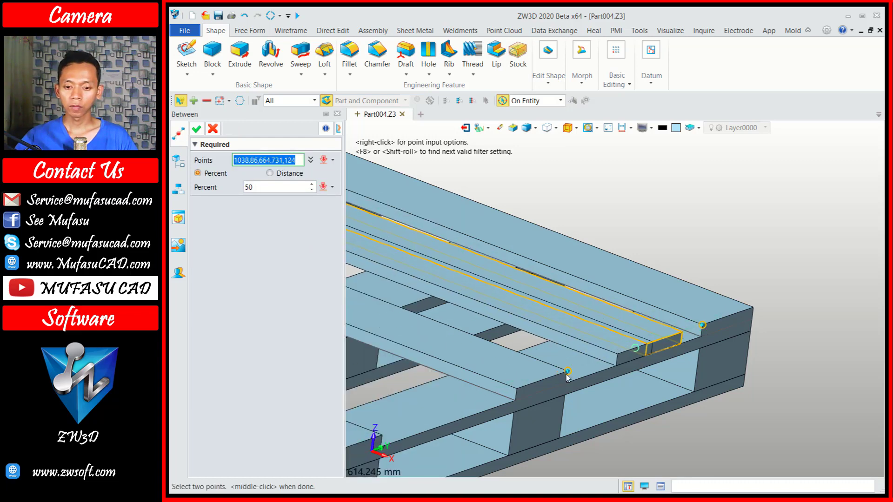
scroll(535, 326, down, 1)
scroll(489, 261, down, 1)
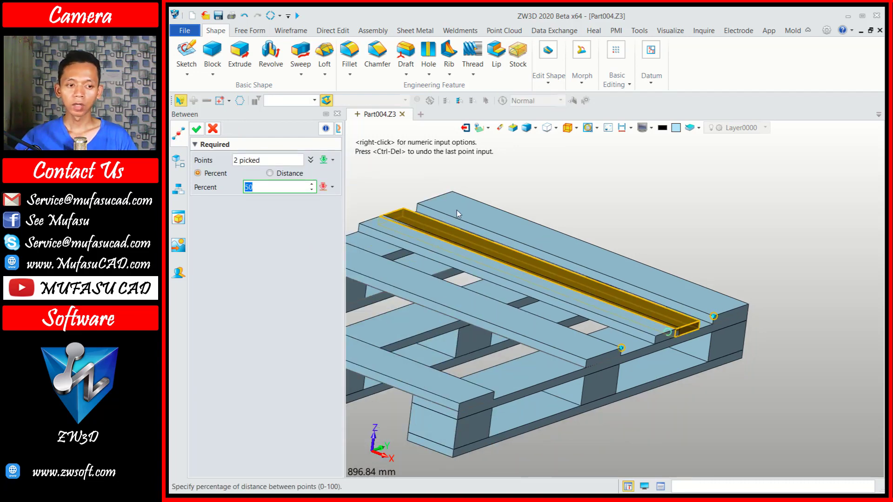
click(196, 129)
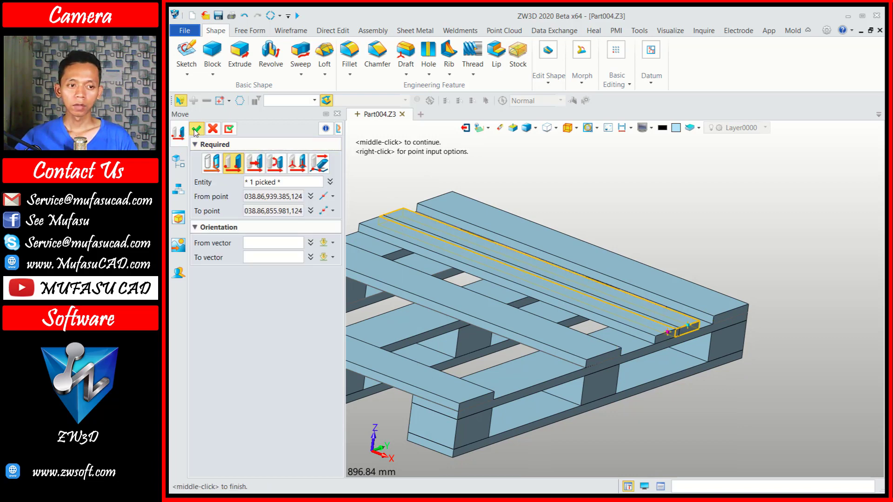
click(196, 130)
scroll(674, 245, down, 1)
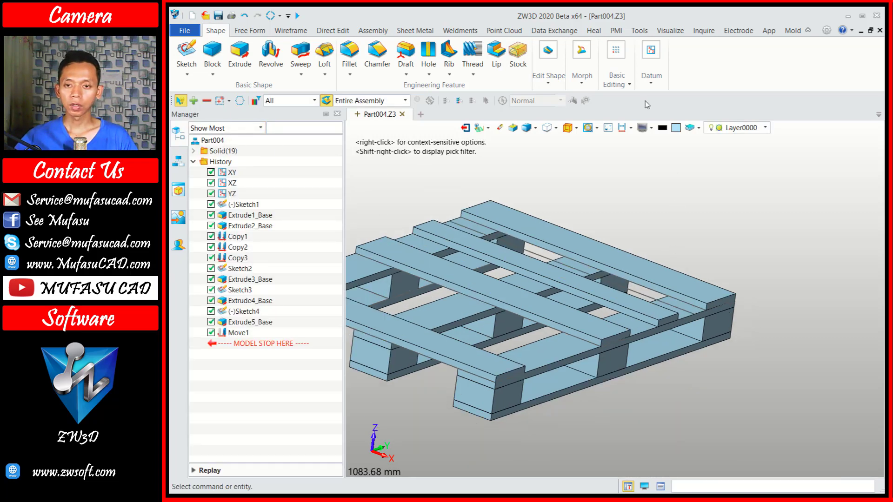
Copy Extrude5_Base from a corner vertex to the matching vertex in the other gap.
click(617, 77)
click(718, 106)
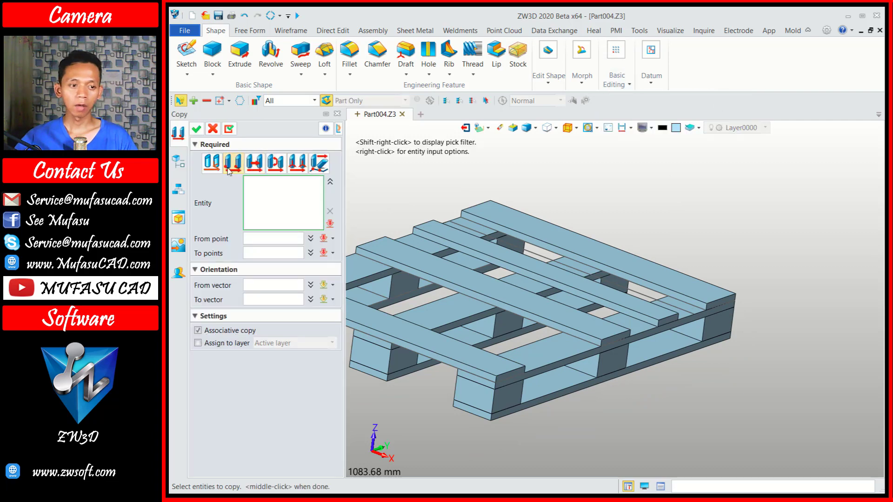
click(178, 161)
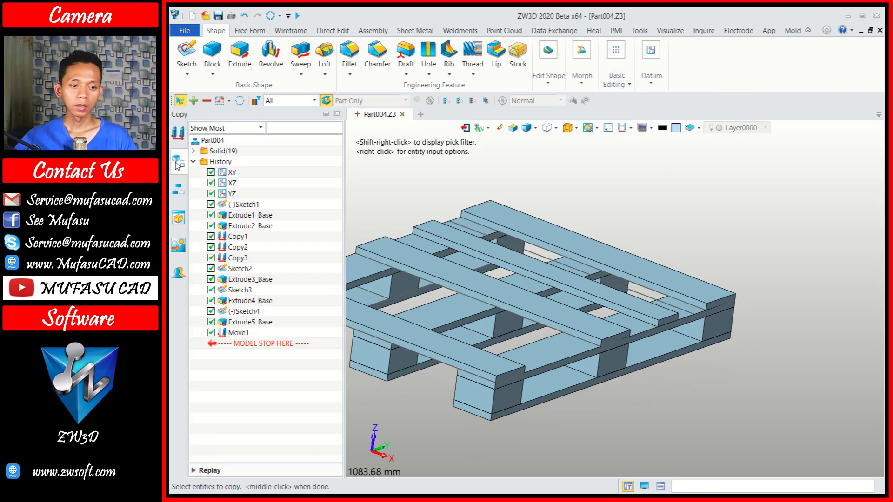
click(261, 325)
click(178, 134)
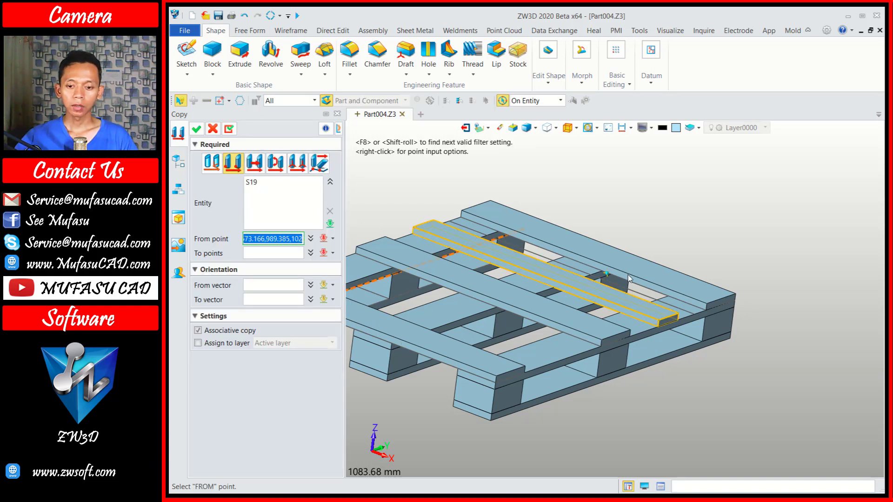
scroll(758, 300, up, 1)
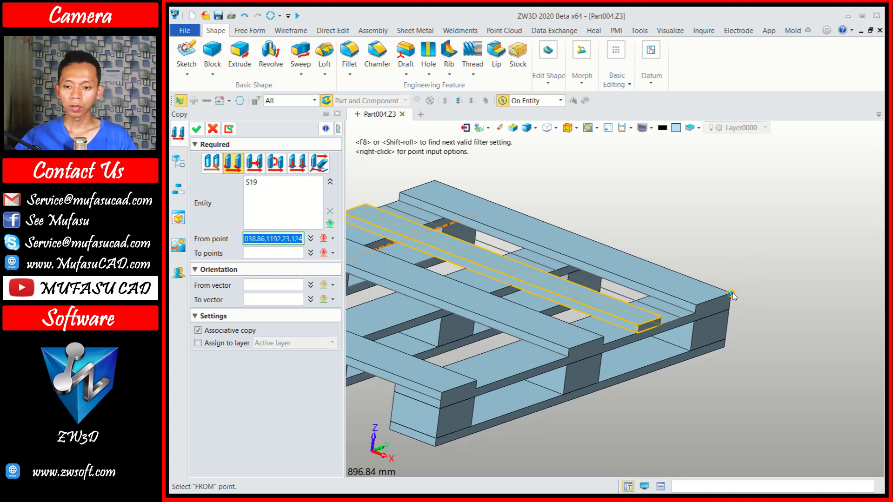
click(731, 294)
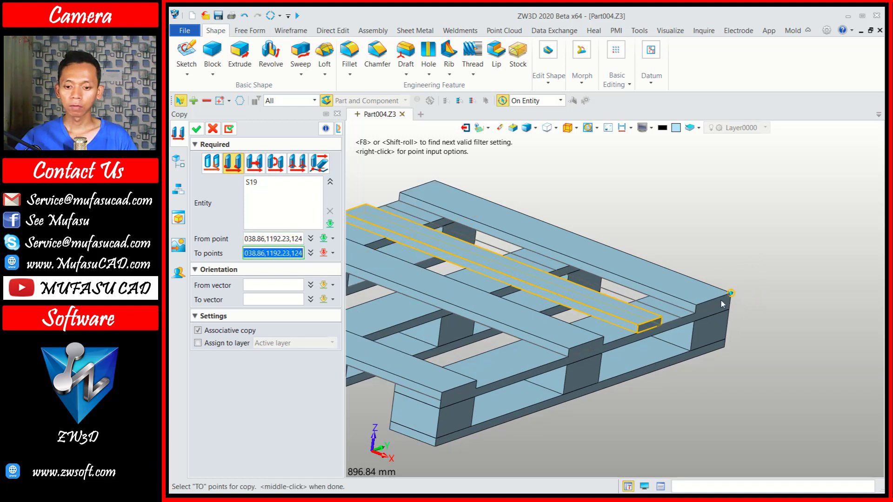
click(604, 339)
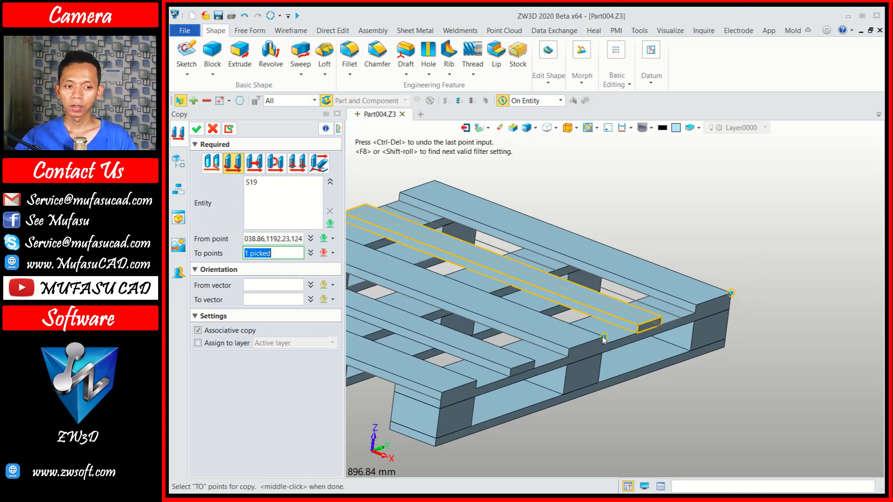
click(195, 129)
scroll(541, 272, down, 4)
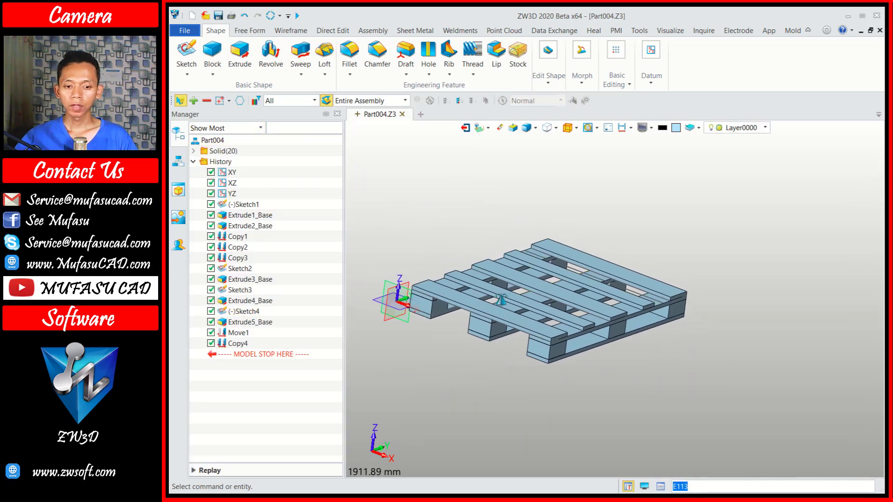
Orbit, pan and zoom to show the whole pallet in an isometric view.
middle_drag(501, 300, 516, 268)
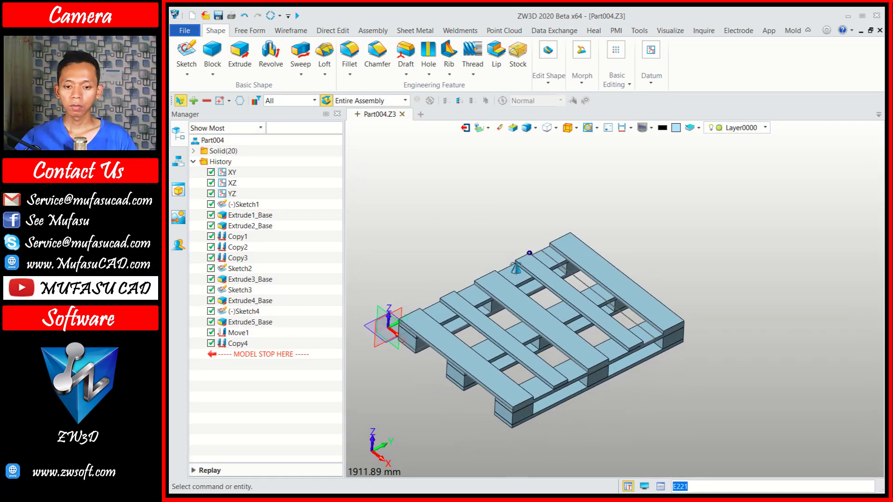
shift+middle_drag(515, 268, 617, 285)
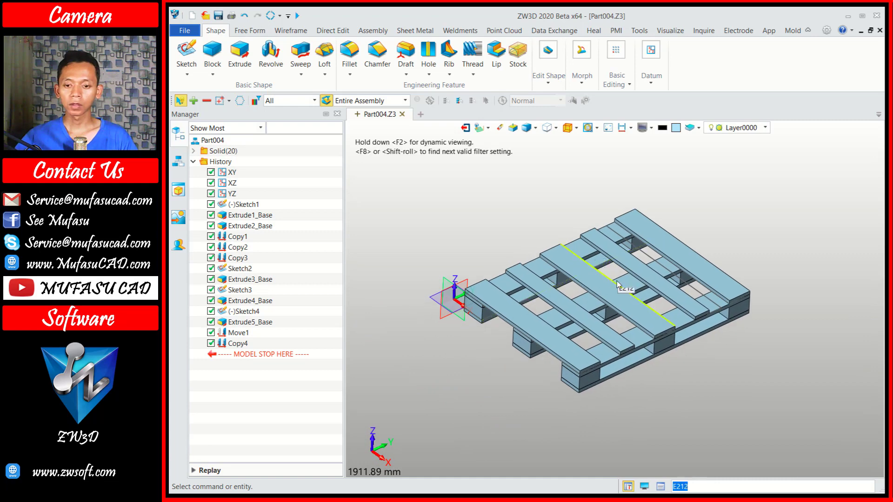
scroll(617, 285, up, 2)
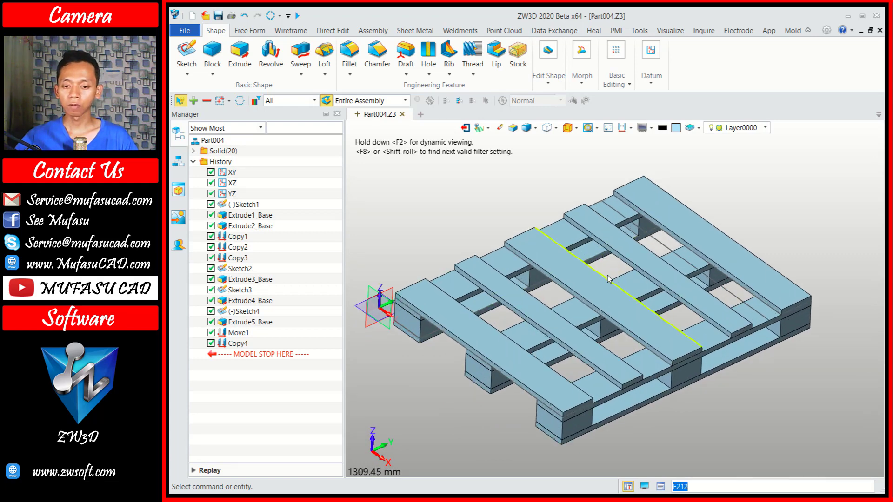
middle_drag(609, 279, 612, 268)
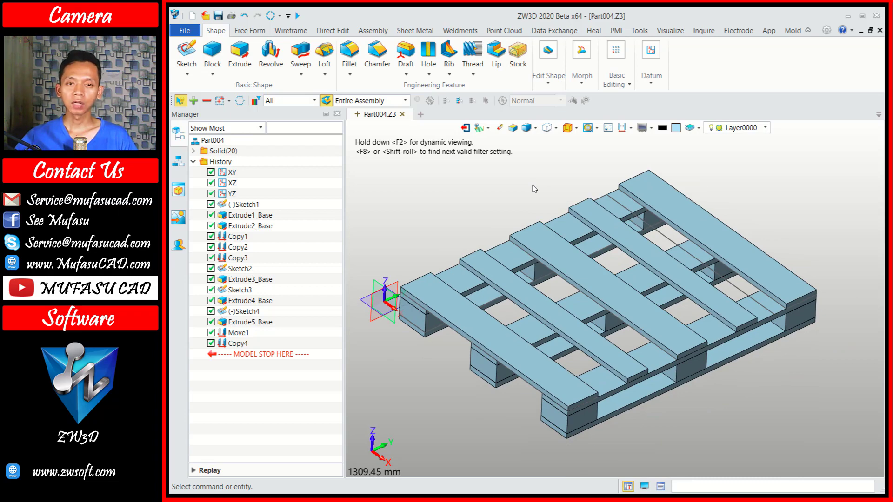
scroll(538, 205, down, 1)
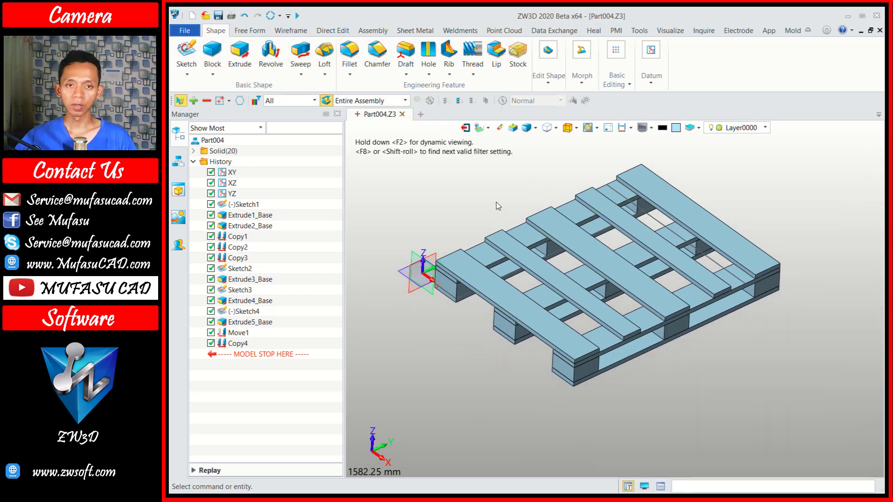